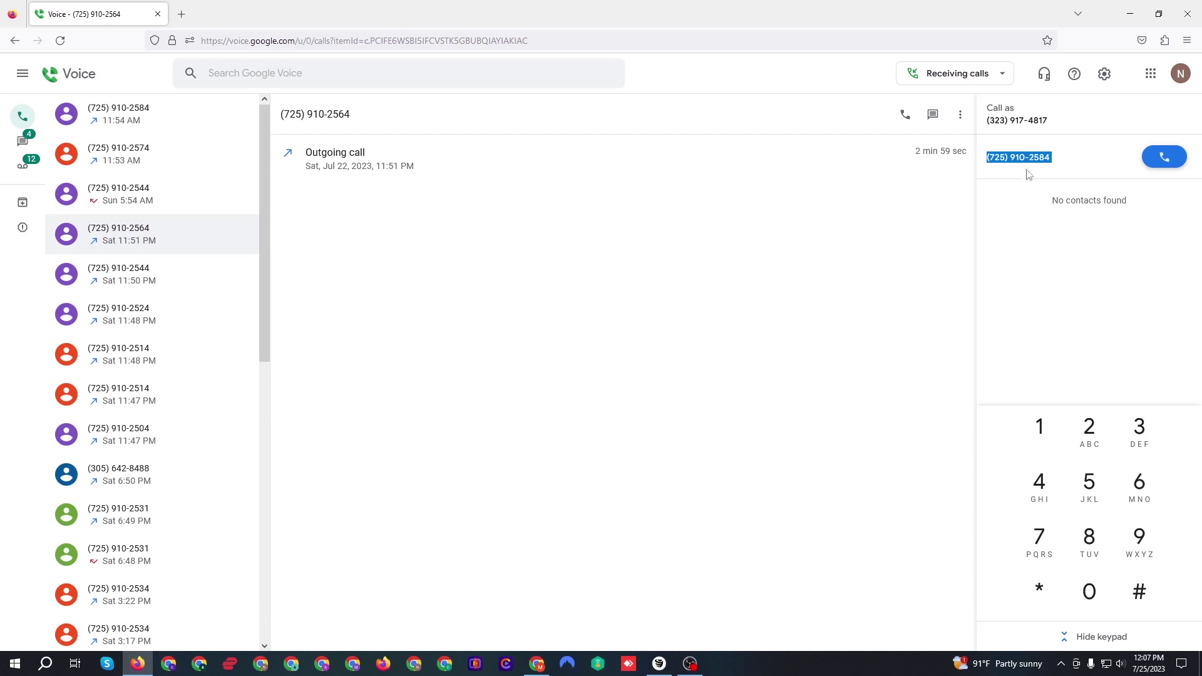
Step: Copy the phone number from the Firefox dial field and paste it into the signup's link-a-number dialog
left_click(1051, 229)
key("alt+Tab")
left_click(388, 211)
key("ctrl+v")
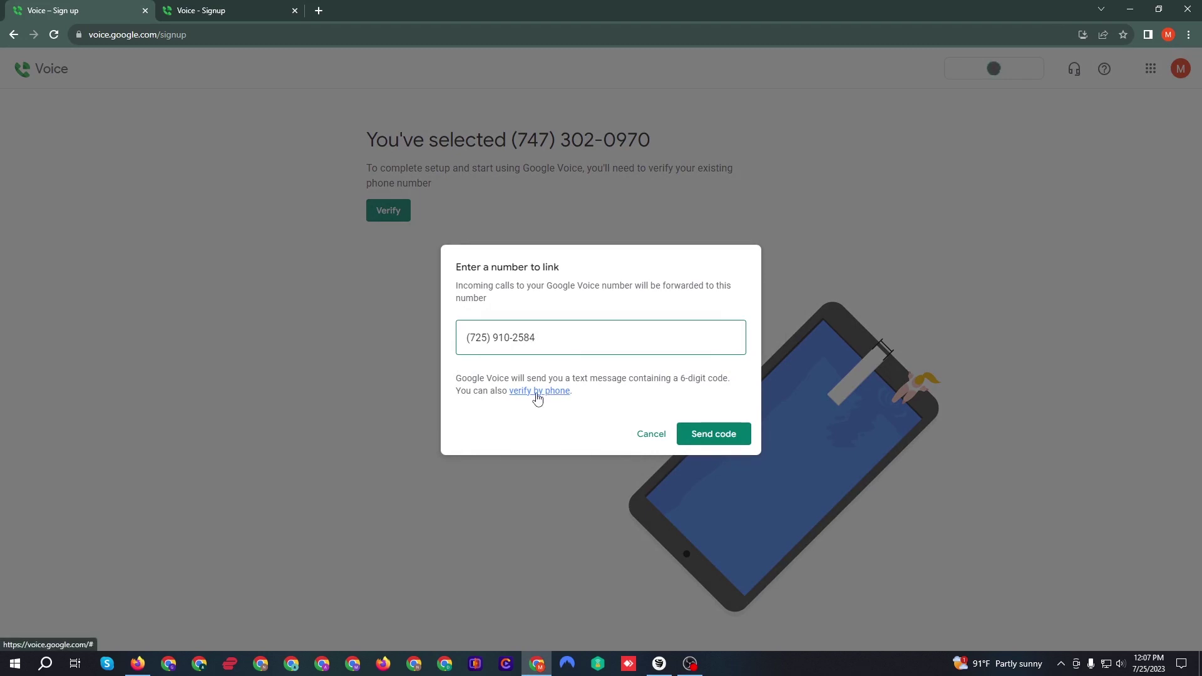
Step: Attempt phone-call verification of the pasted number, then dismiss the 'Unable to verify number' notice
left_click(537, 391)
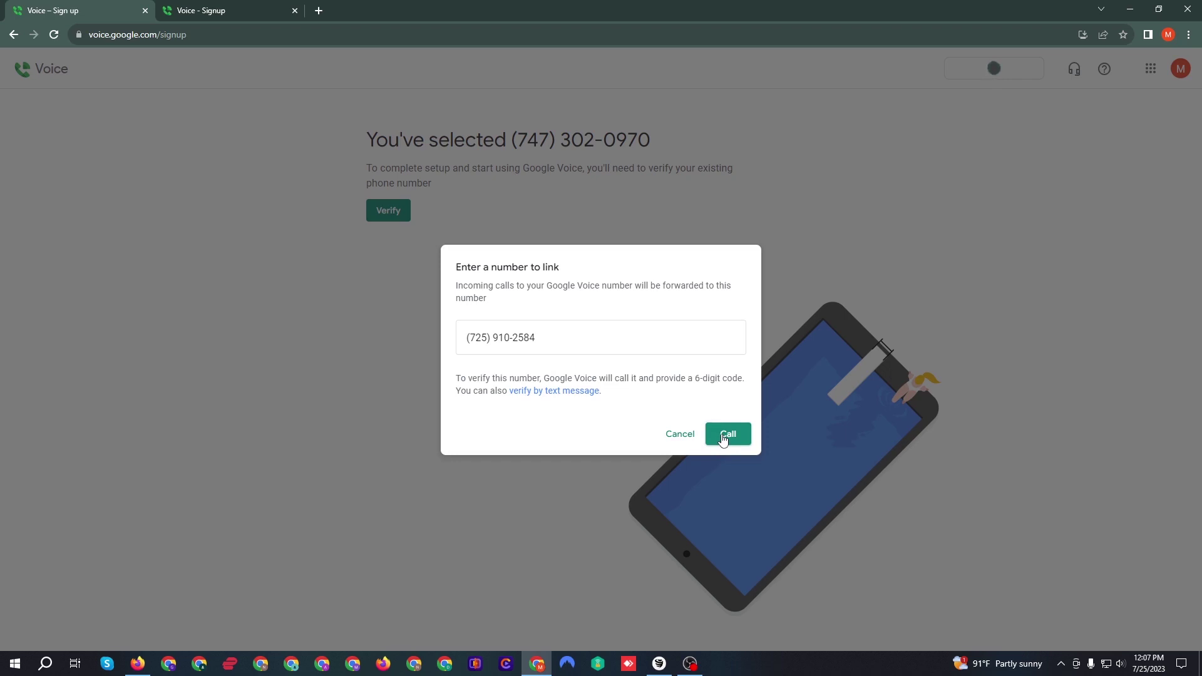
left_click(725, 436)
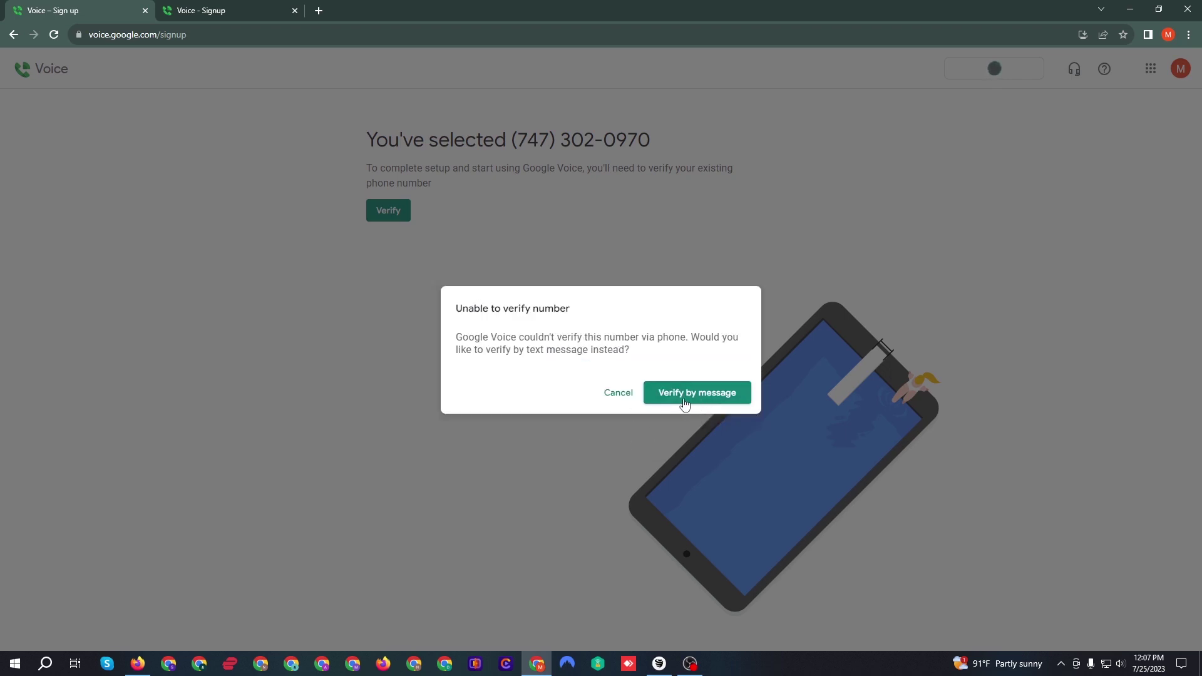
left_click_drag(446, 341, 741, 339)
left_click_drag(452, 308, 600, 311)
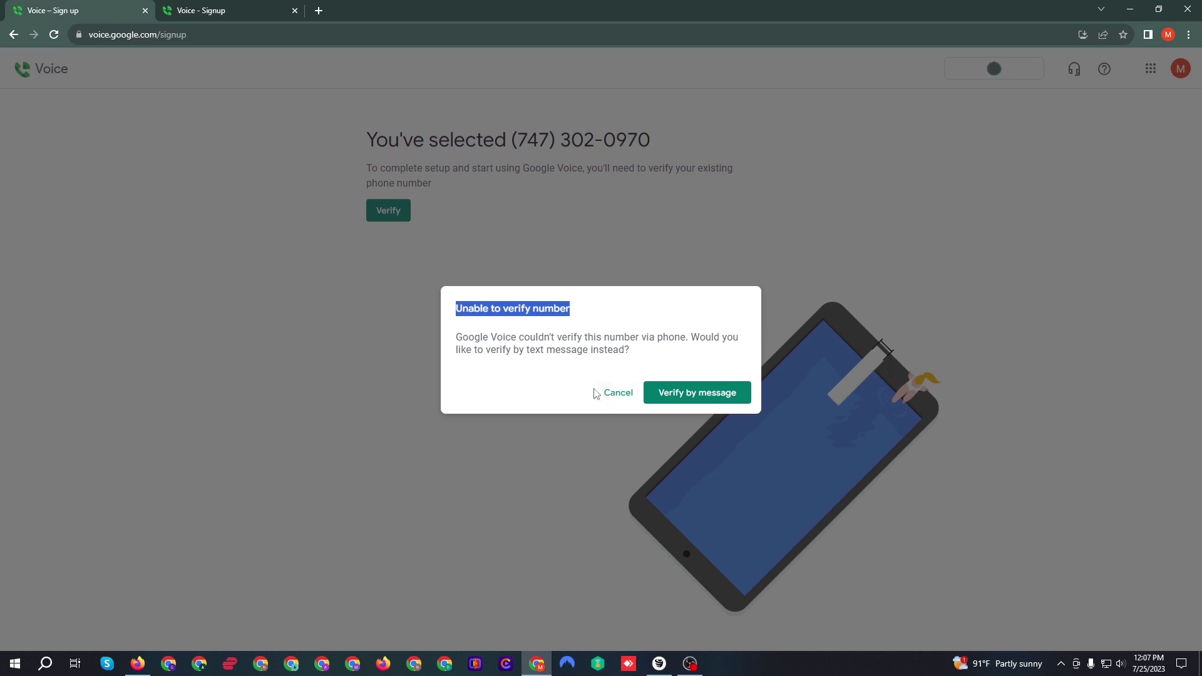
left_click_drag(578, 313, 524, 311)
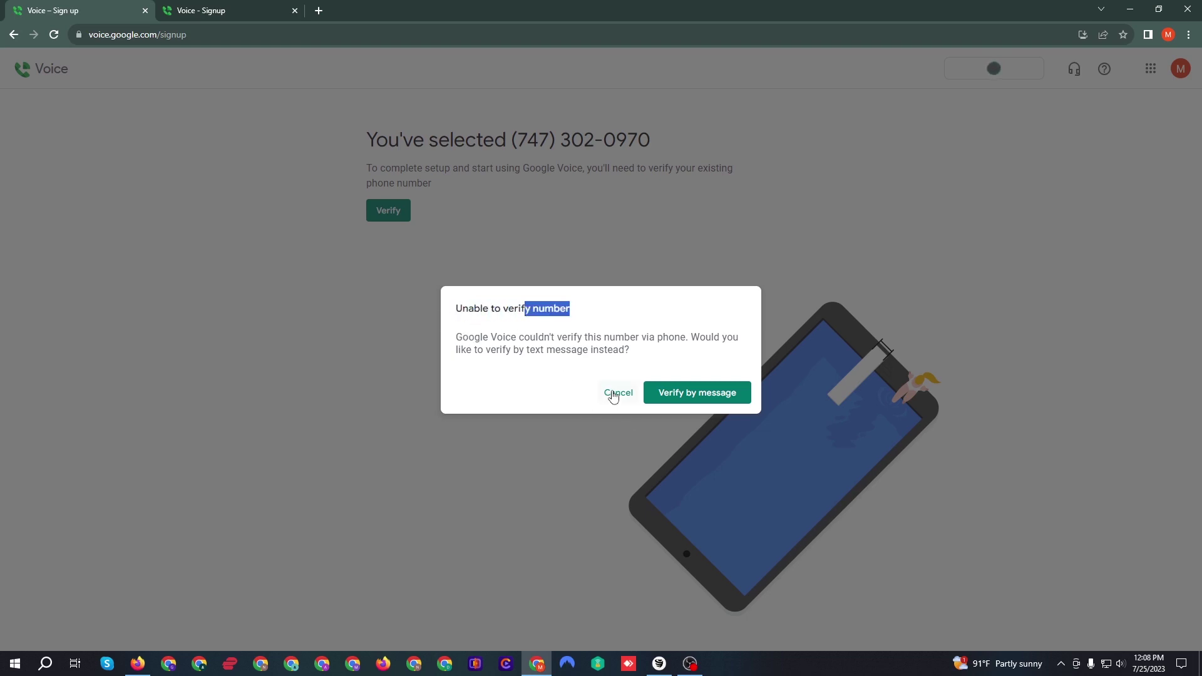
left_click(613, 393)
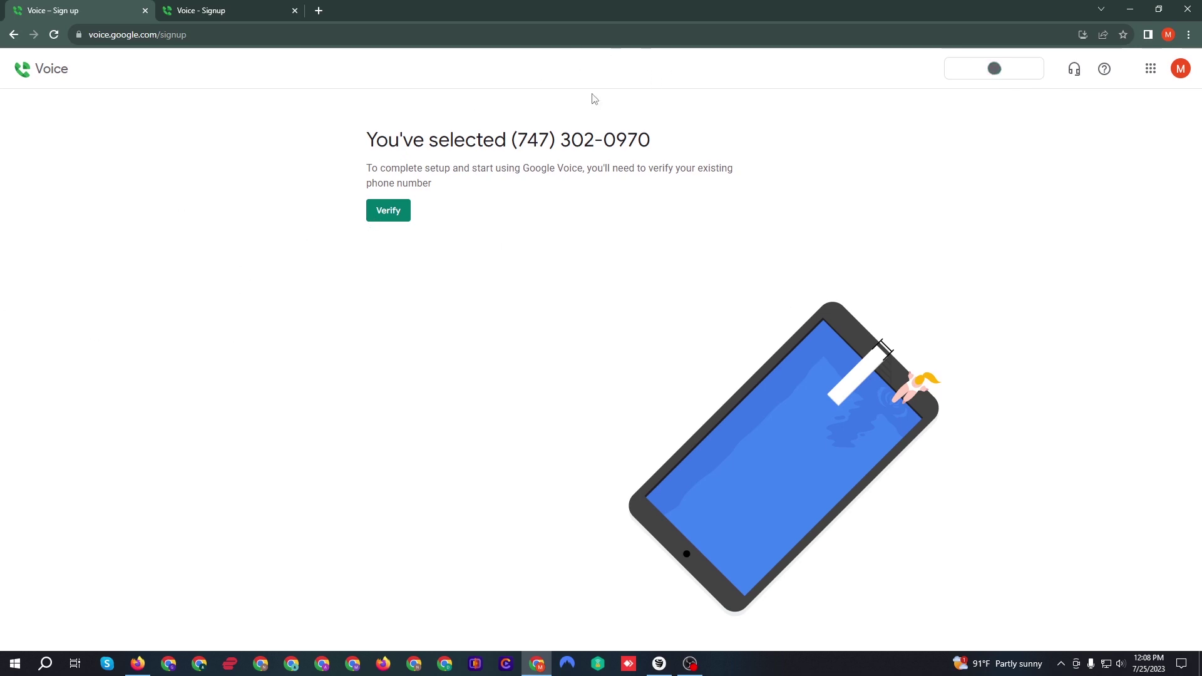
Step: Go to the Voice main page, close the call tip and open Settings
left_click(49, 74)
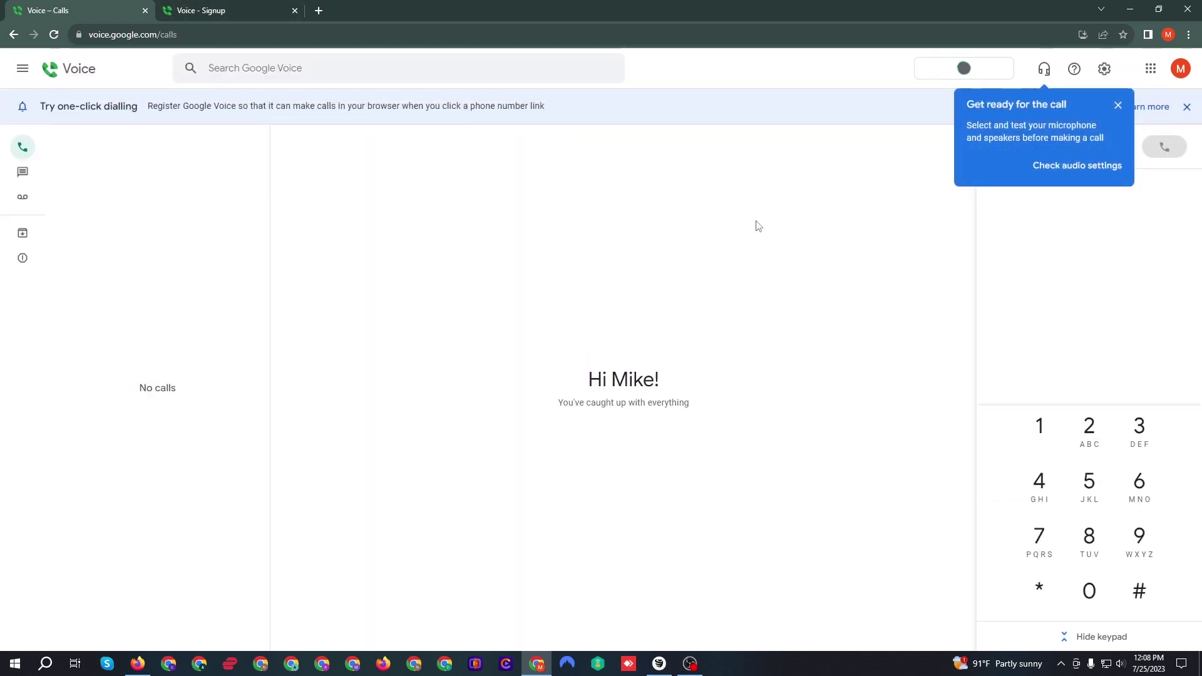
left_click(1118, 106)
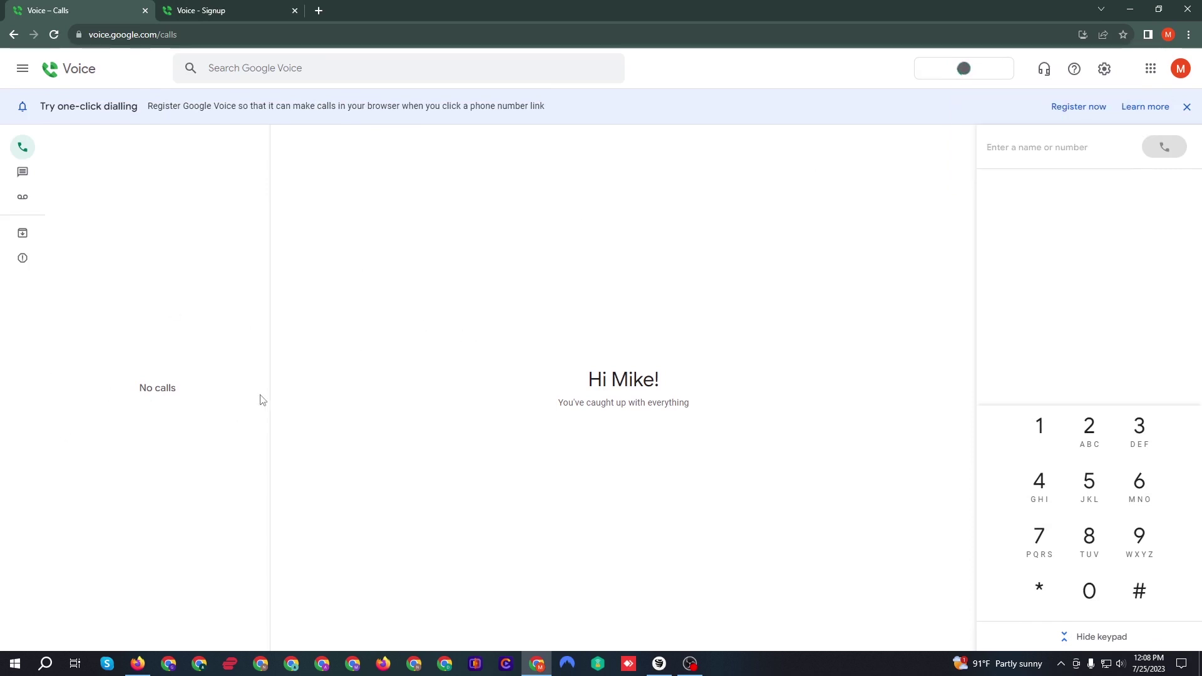
left_click(1104, 68)
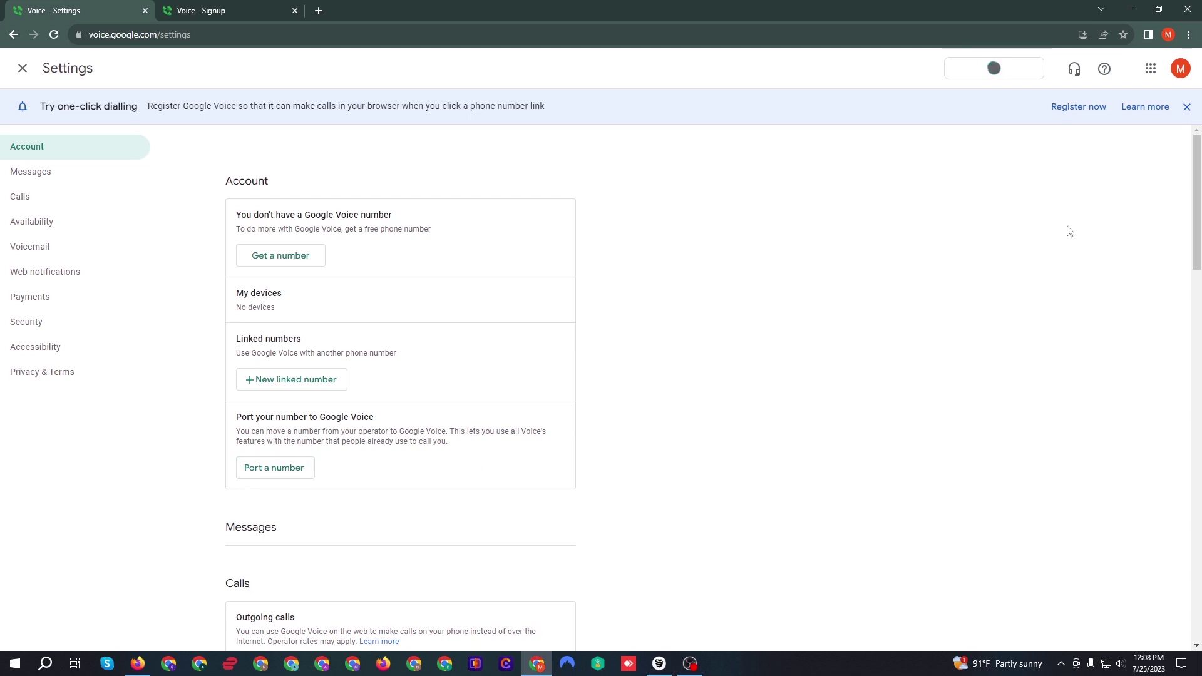
Step: Add the pasted number as a new linked number, retry call verification, and dismiss the failure
left_click(285, 383)
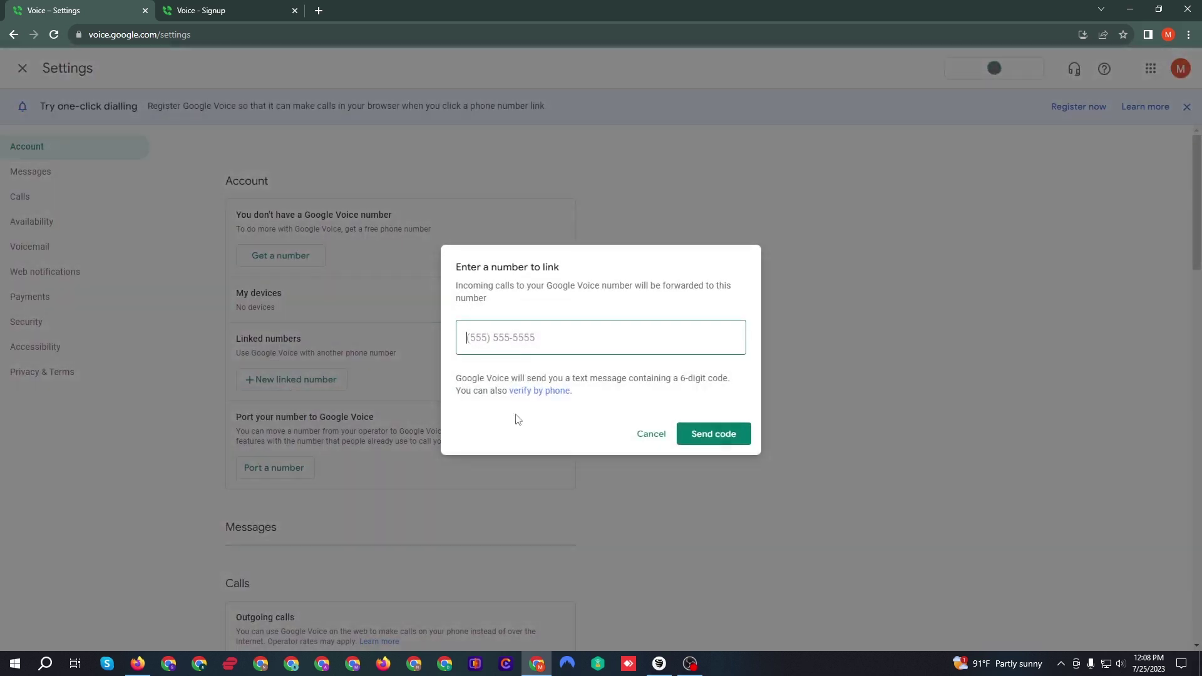
key("ctrl+v")
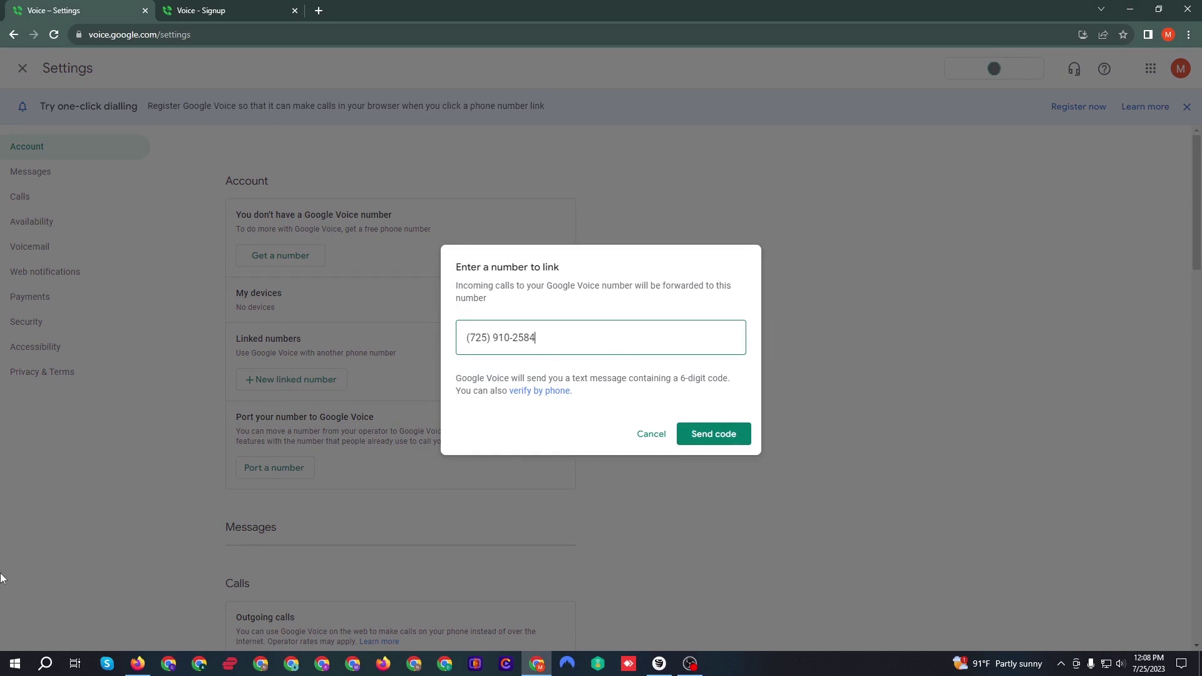
left_click(525, 392)
left_click(729, 432)
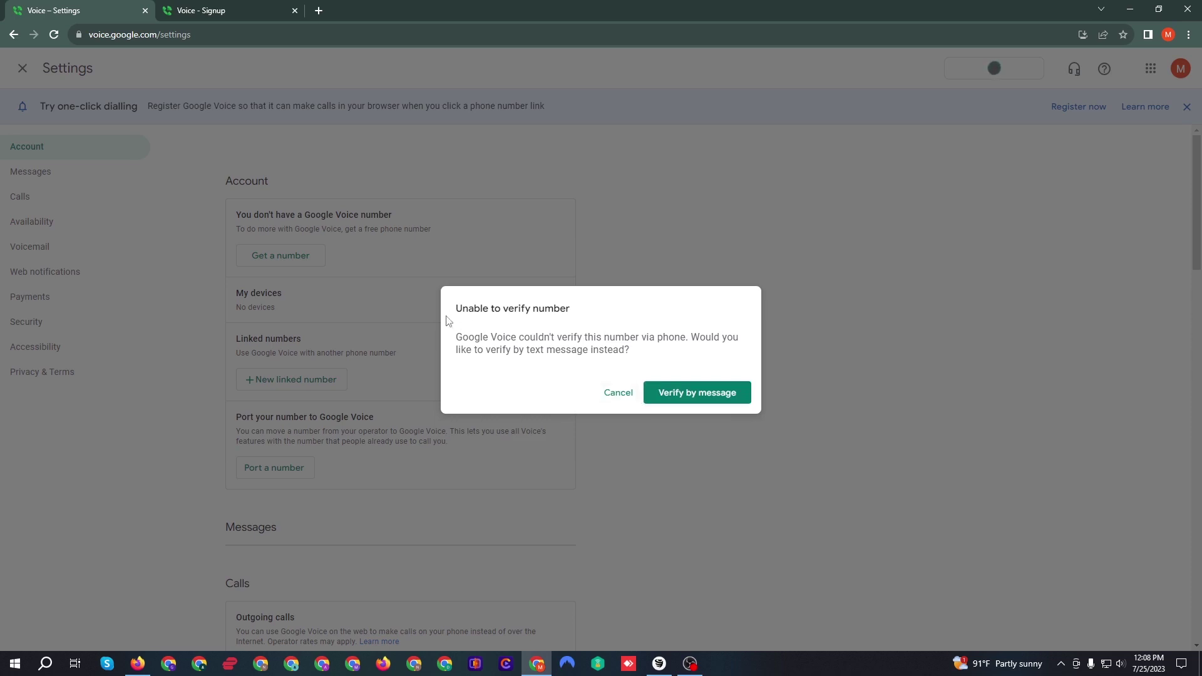
left_click_drag(458, 314, 585, 318)
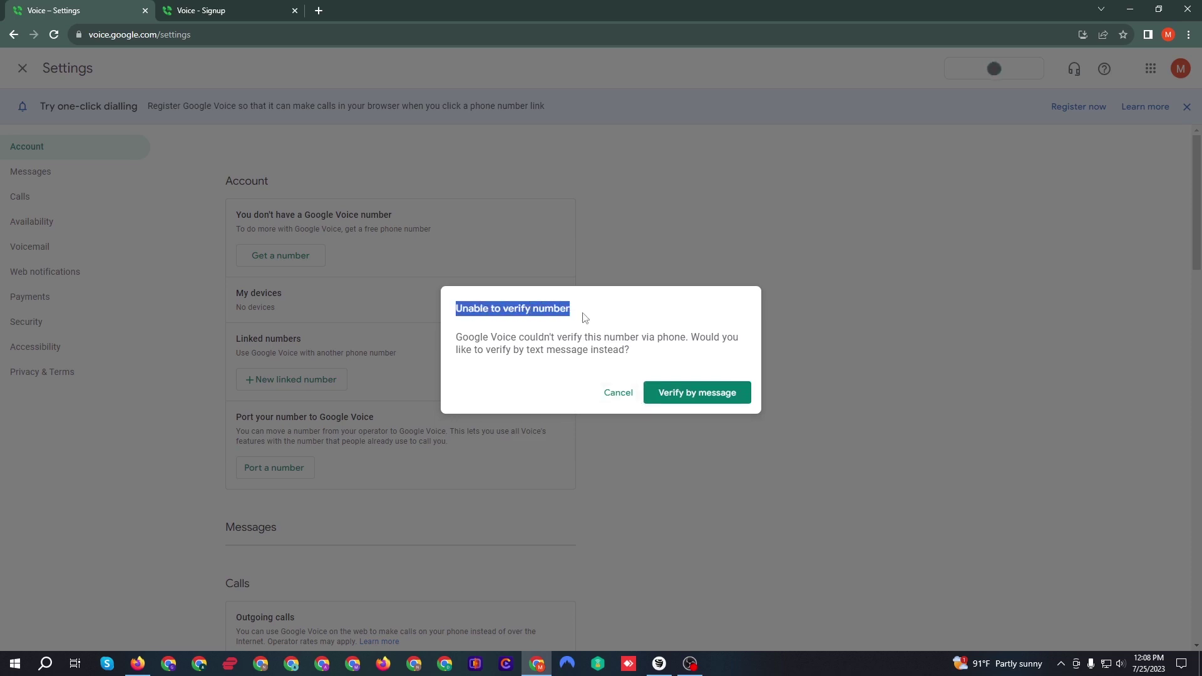
left_click(612, 392)
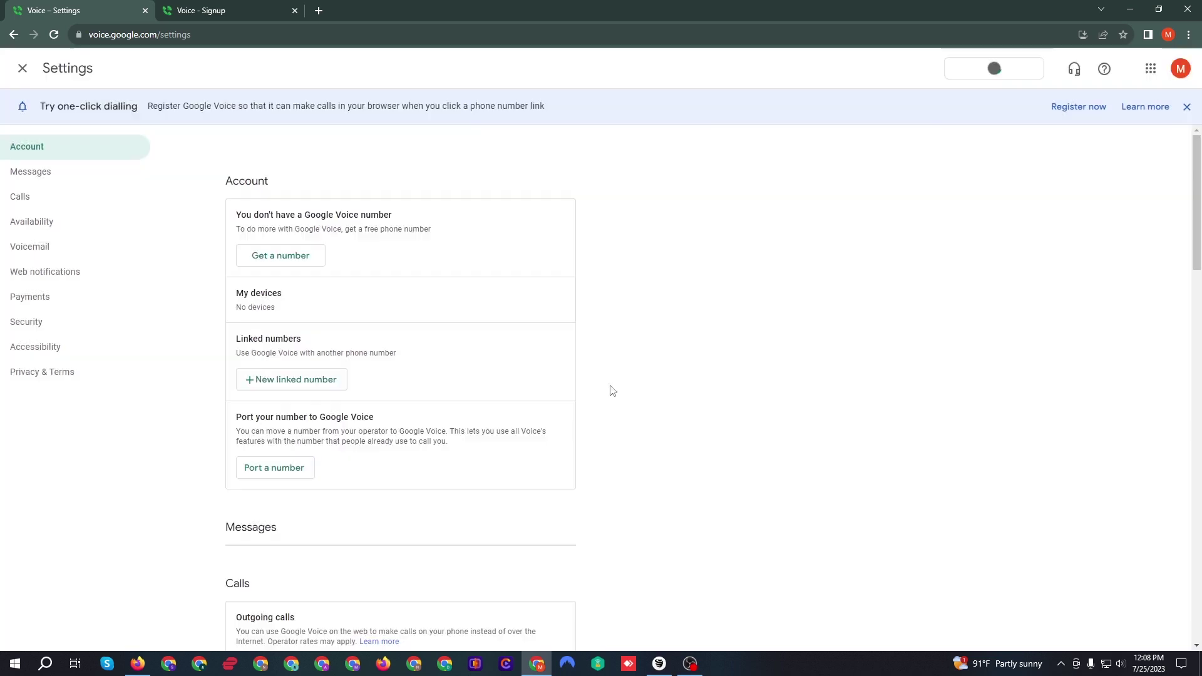
left_click(278, 467)
Step: Start porting the pasted number with call verification, then call it from the other Voice account
left_click(445, 440)
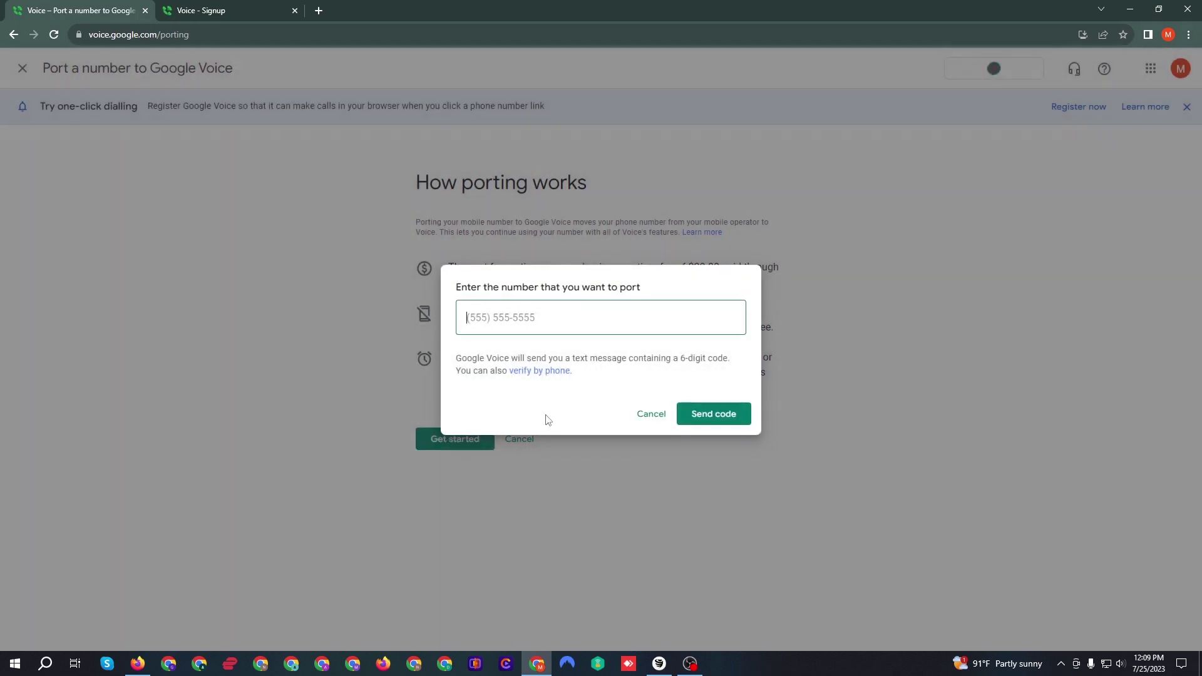
key("ctrl+v")
left_click(530, 379)
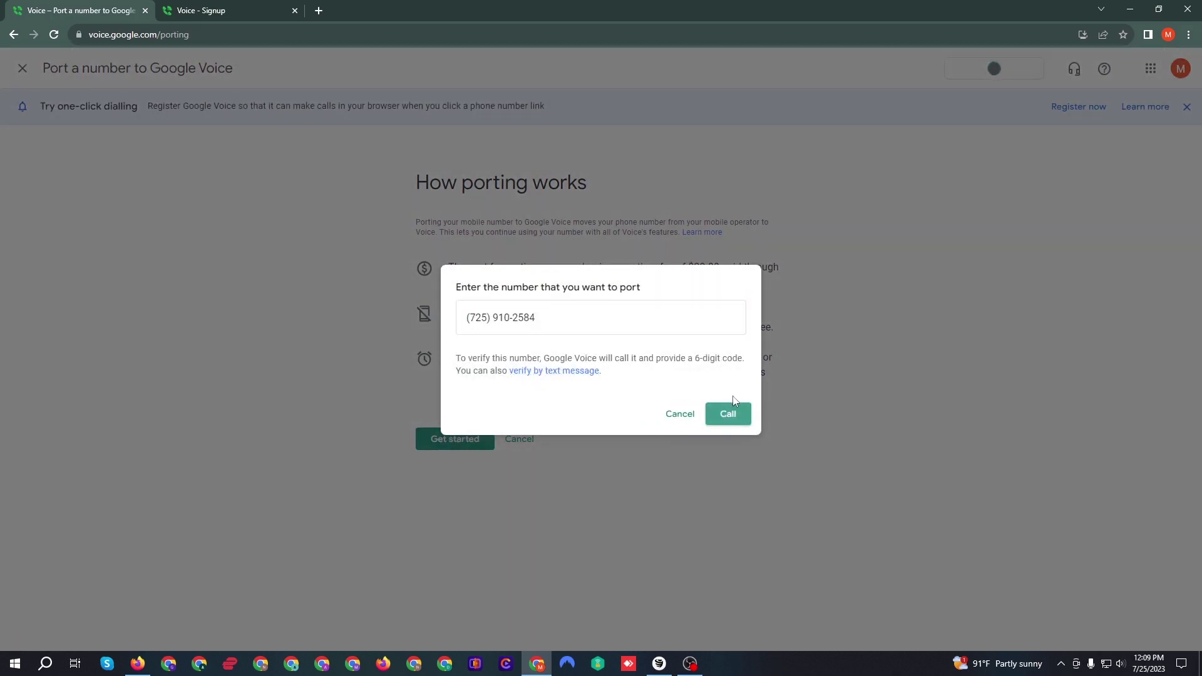
left_click(730, 404)
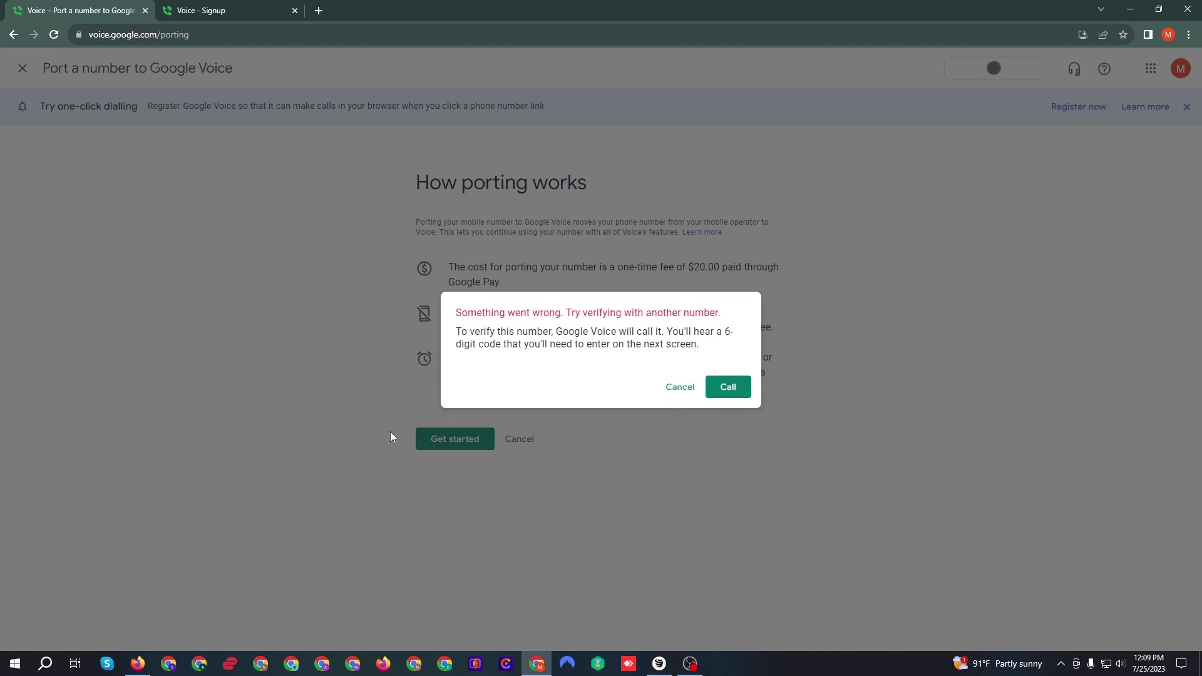
left_click_drag(440, 315, 730, 318)
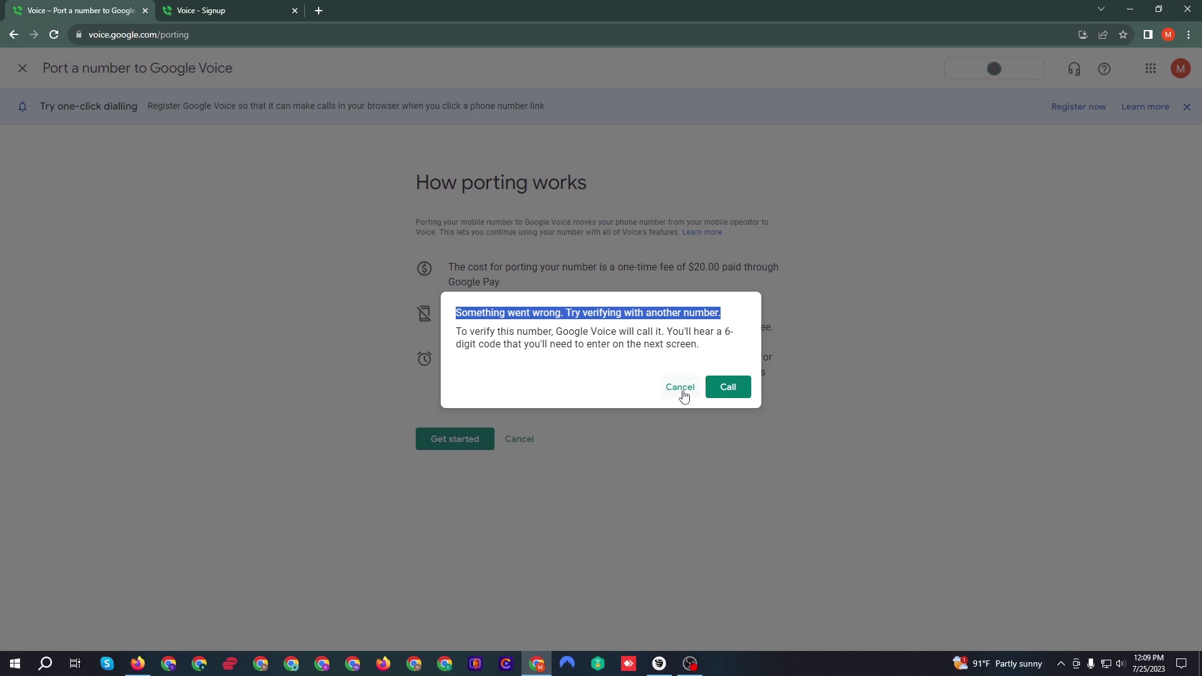
left_click(729, 389)
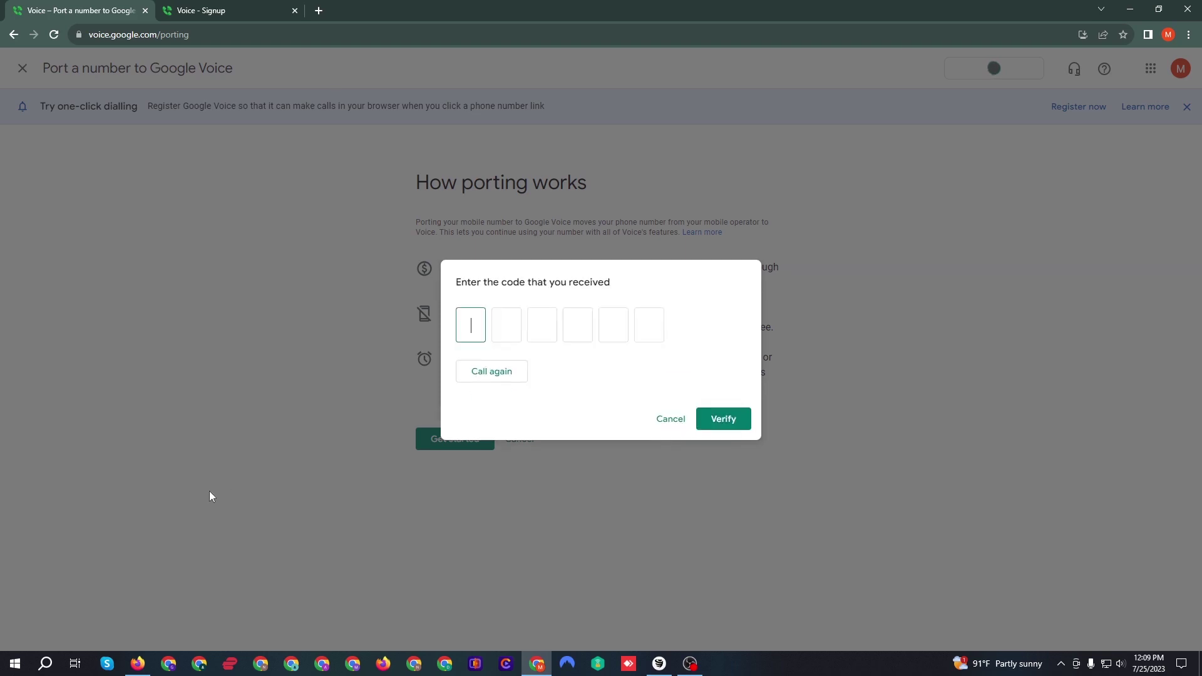
left_click_drag(455, 283, 651, 276)
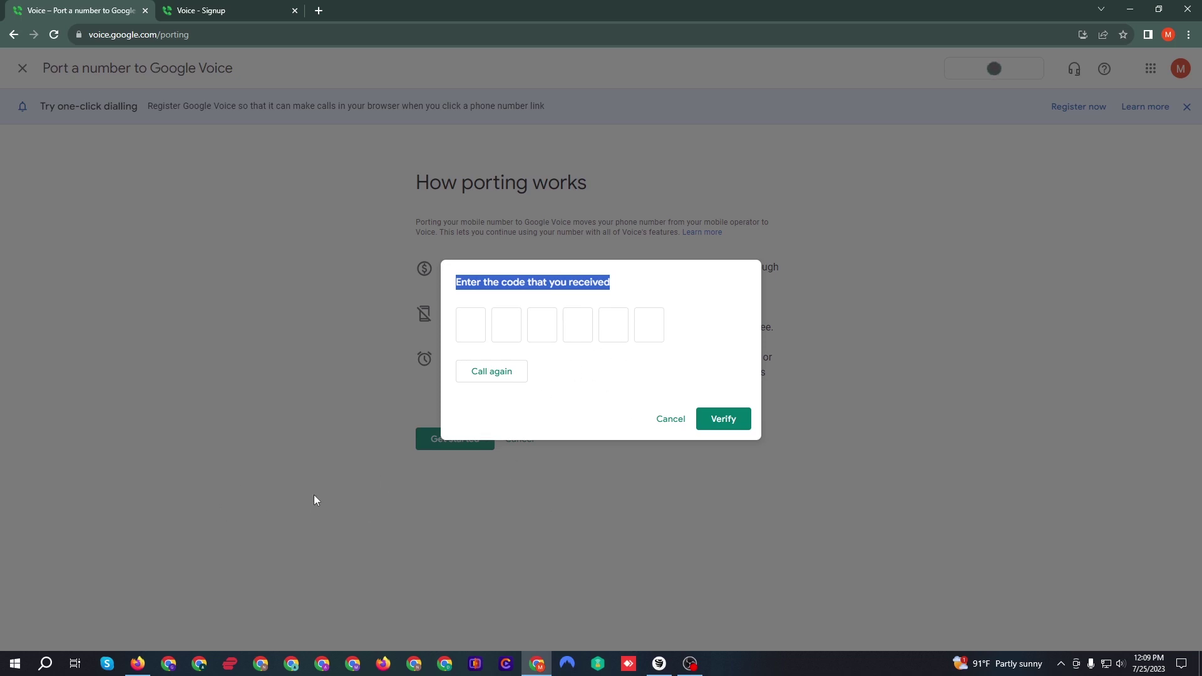
left_click(138, 663)
left_click(1163, 158)
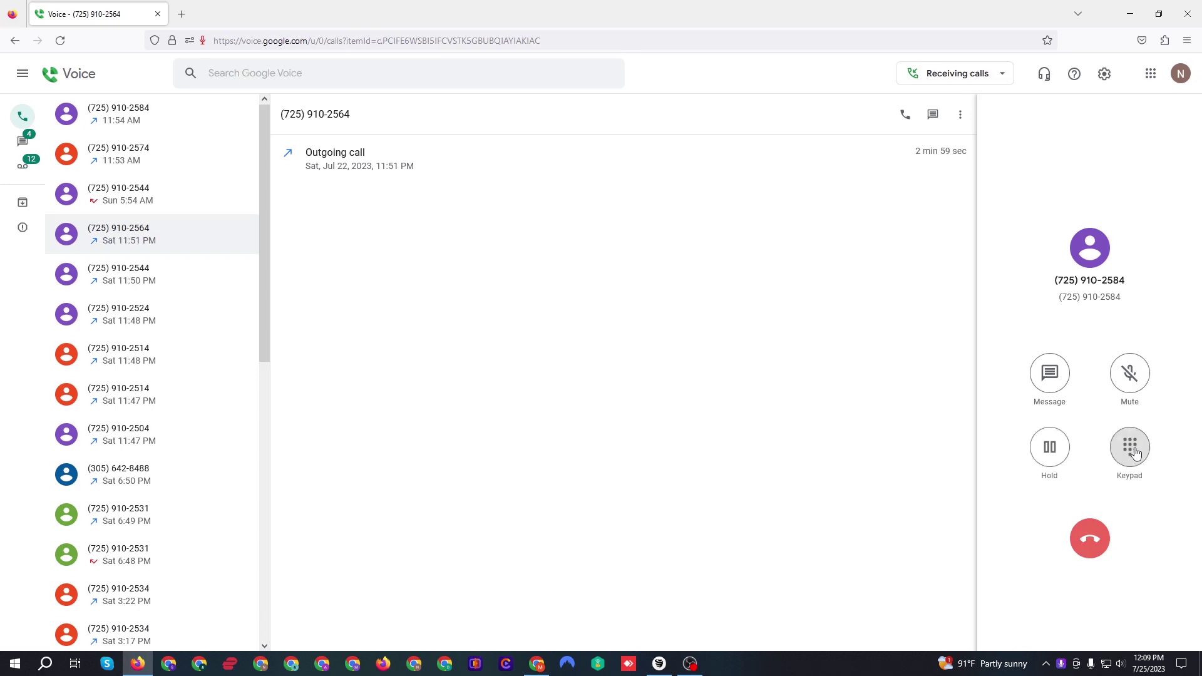
Step: On the in-call keypad, dial three stars, the ported number and #, then another star and the number
left_click(1136, 452)
left_click(1039, 516)
left_click(1039, 516)
left_click(1039, 517)
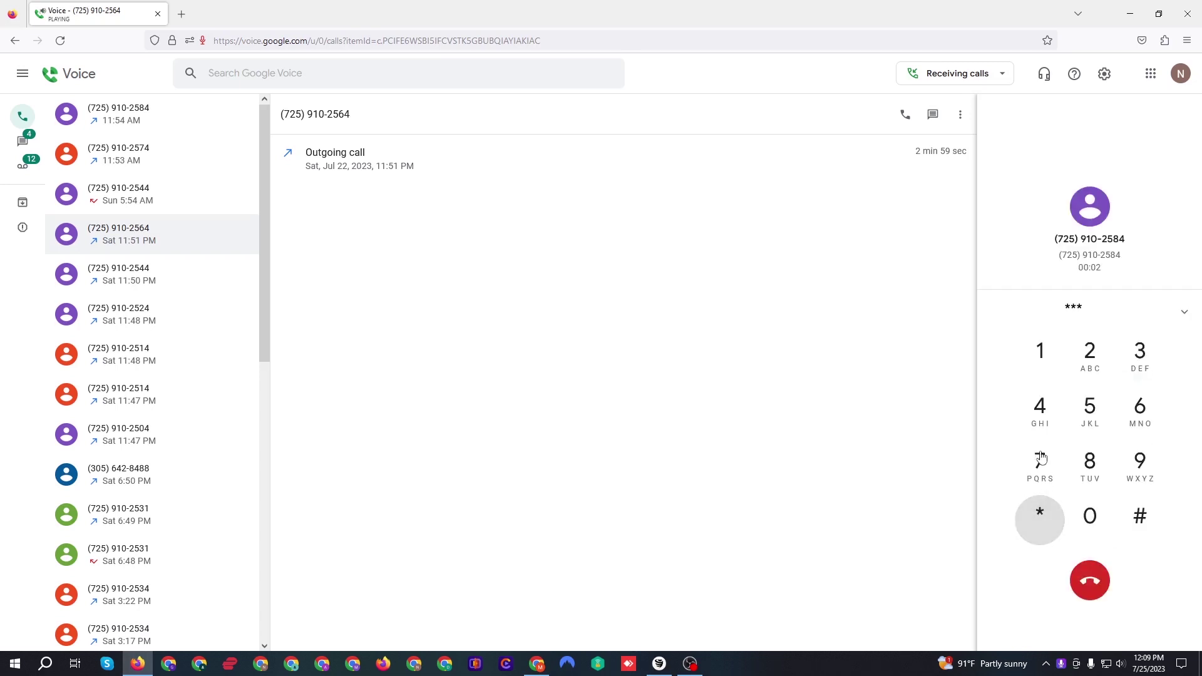
left_click(1040, 461)
left_click(1089, 351)
left_click(1140, 461)
left_click(1061, 351)
left_click(1089, 516)
left_click(1090, 351)
left_click(1090, 407)
left_click(1099, 464)
type("4")
left_click(1124, 526)
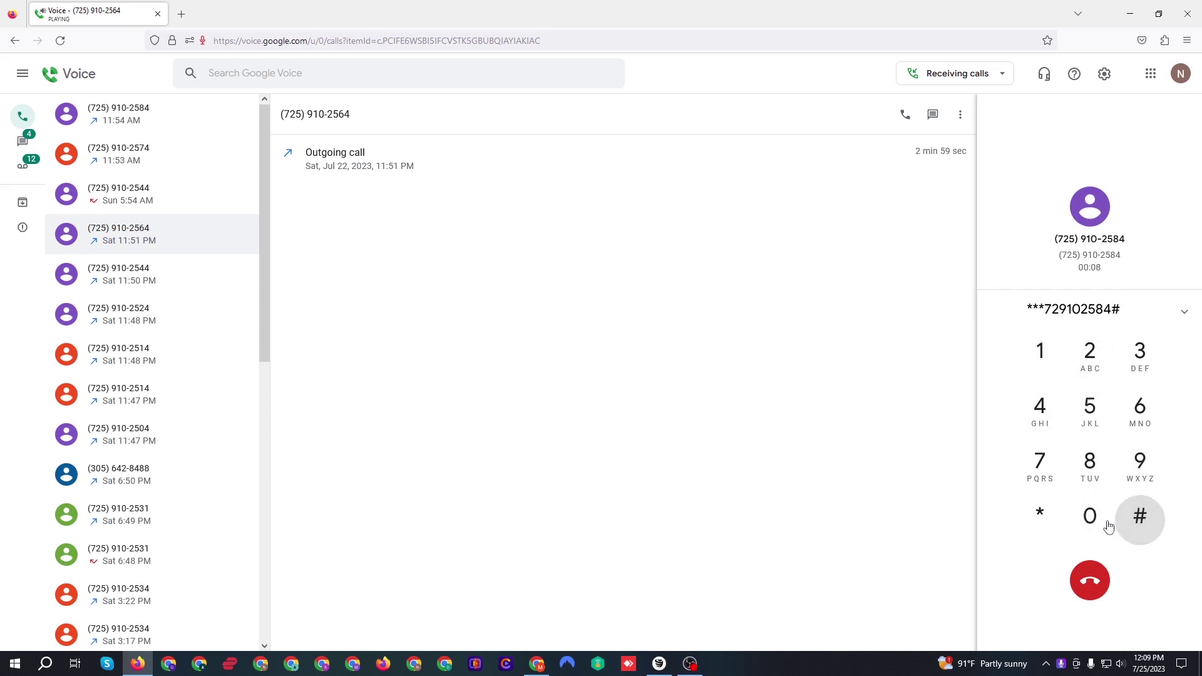
key("XF86AudioLowerVolume")
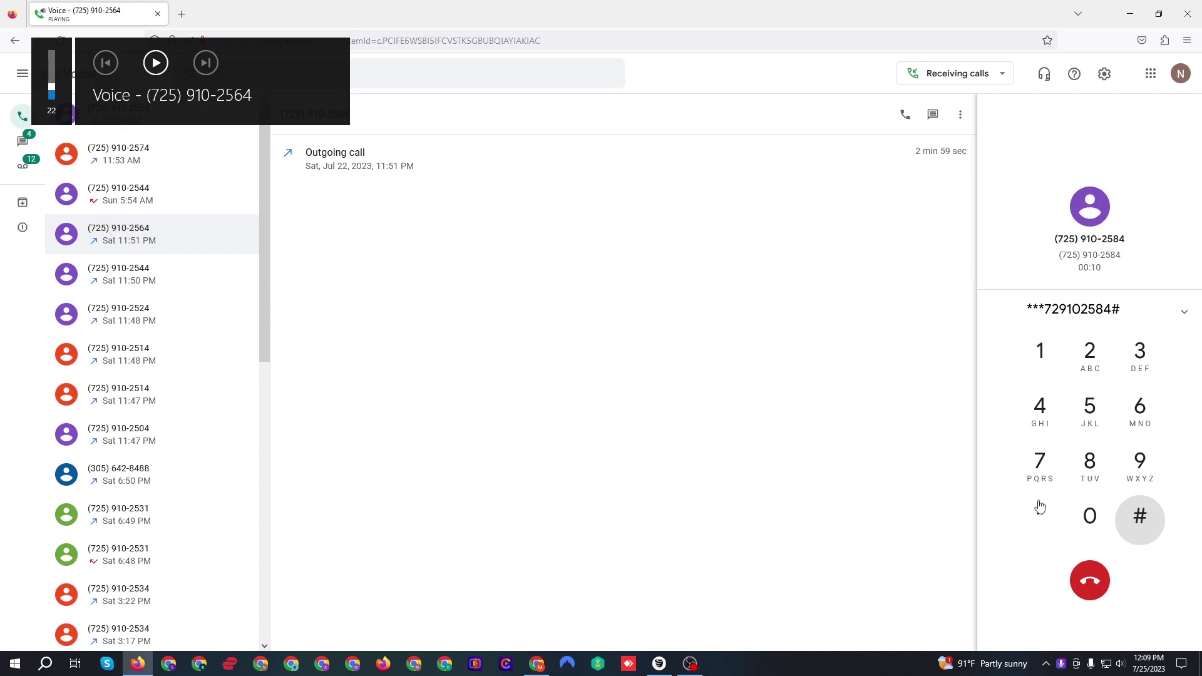
triple_click(1039, 515)
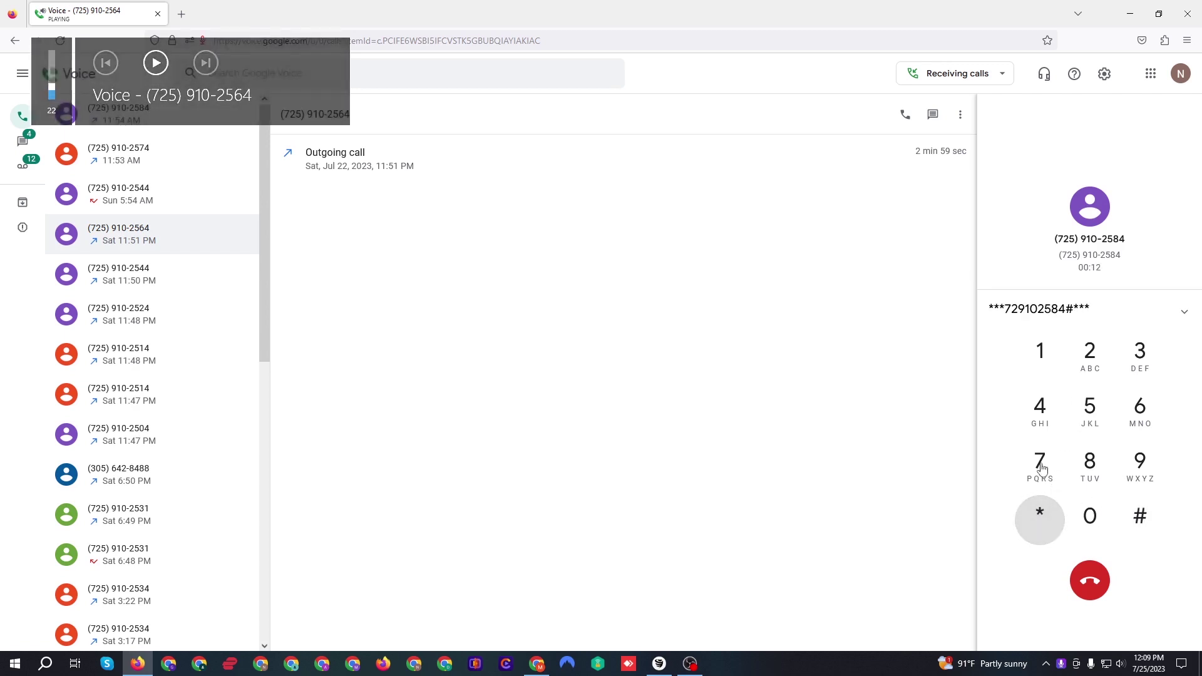
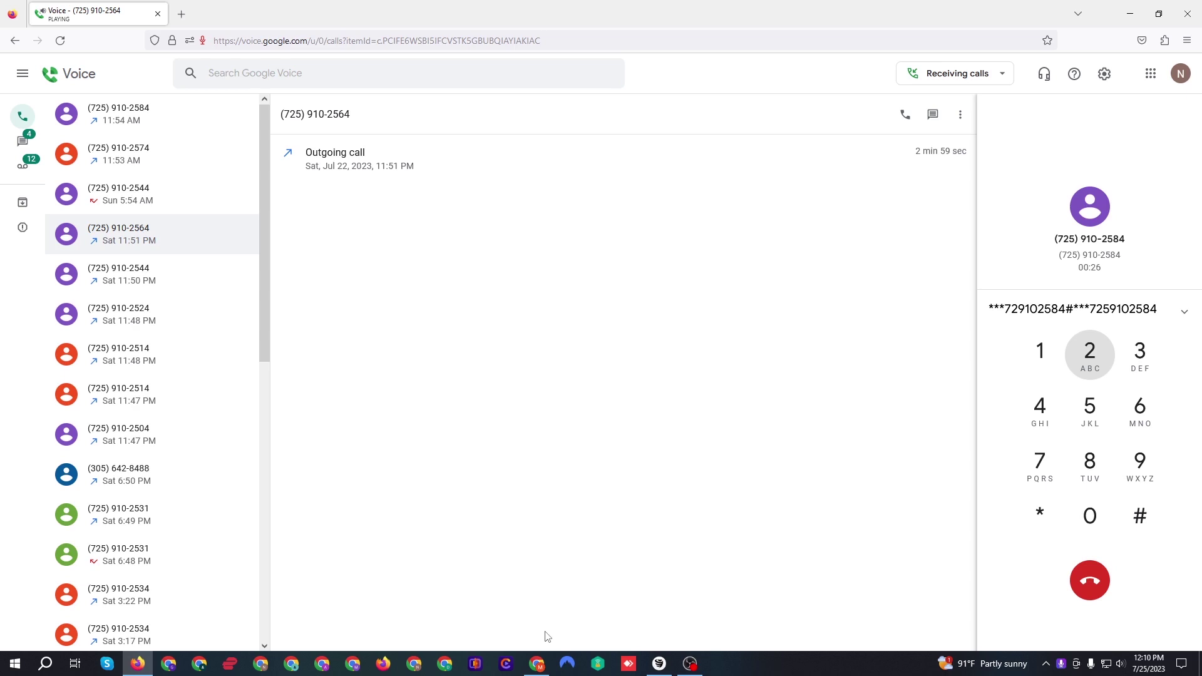
Step: Switch between the porting code dialog and the call window, focusing the first code box
left_click(537, 663)
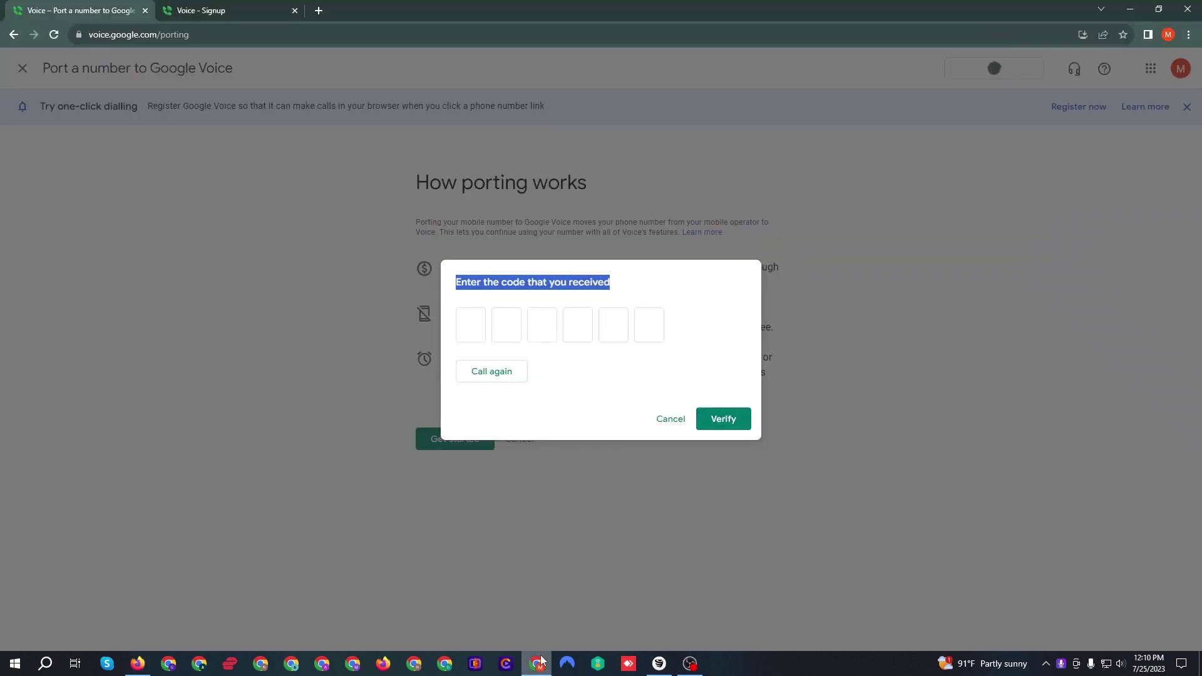
left_click(469, 334)
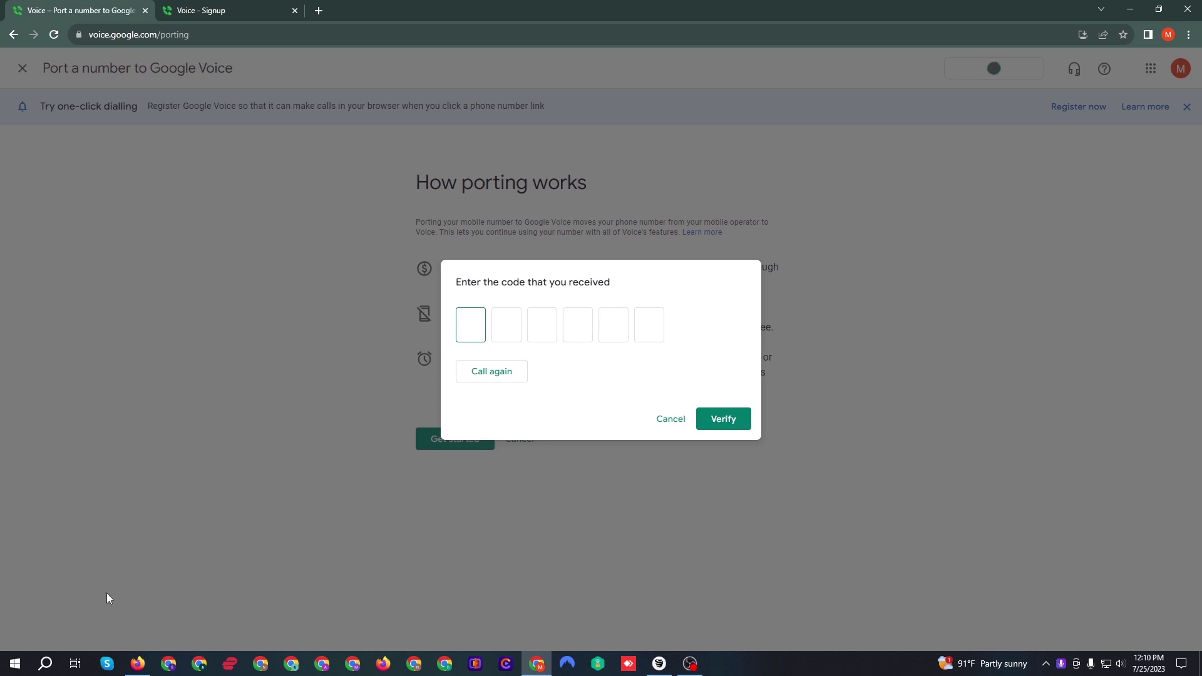
left_click(136, 661)
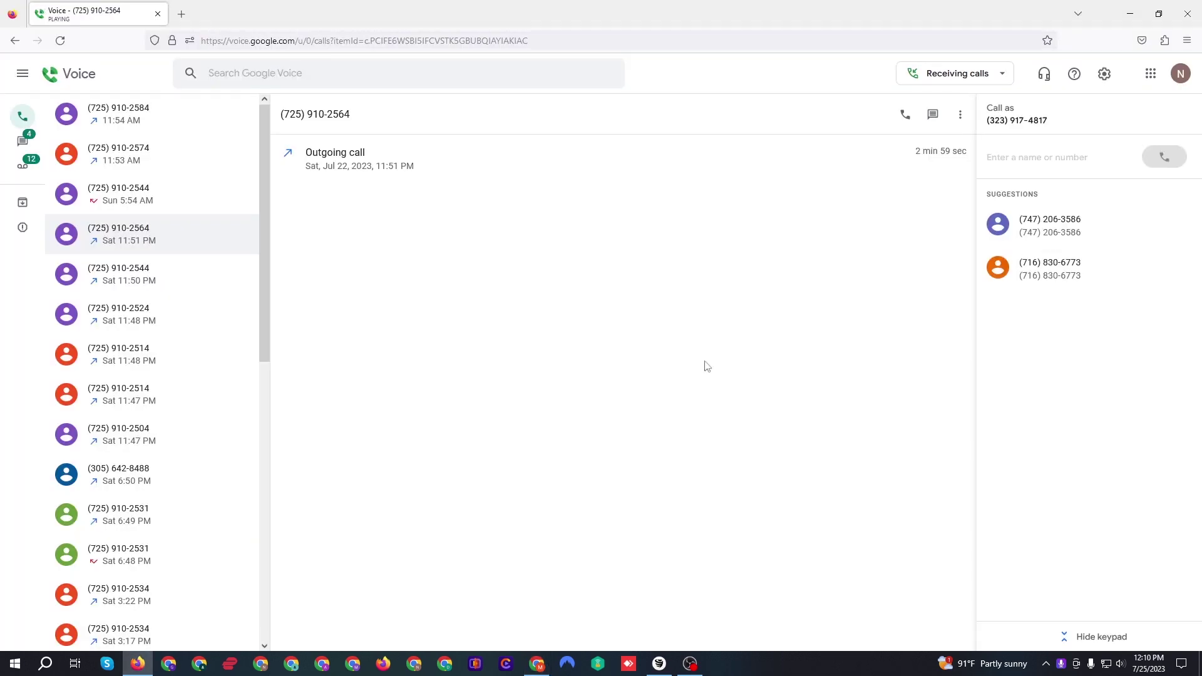
left_click(538, 662)
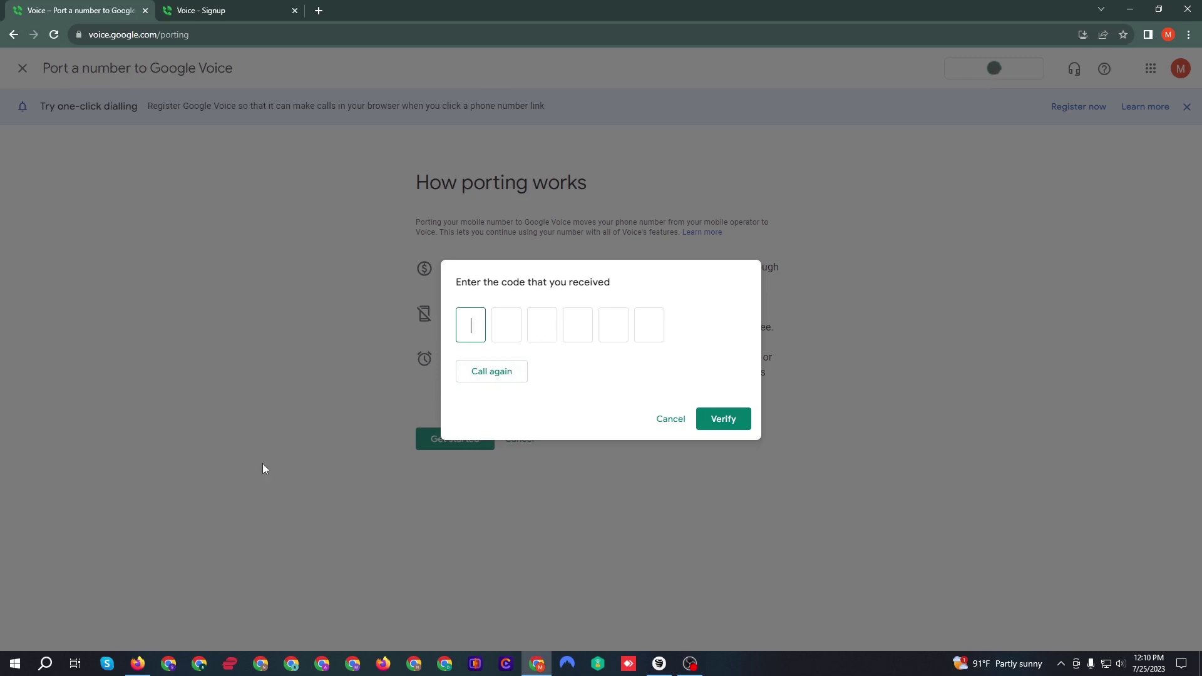
left_click(138, 663)
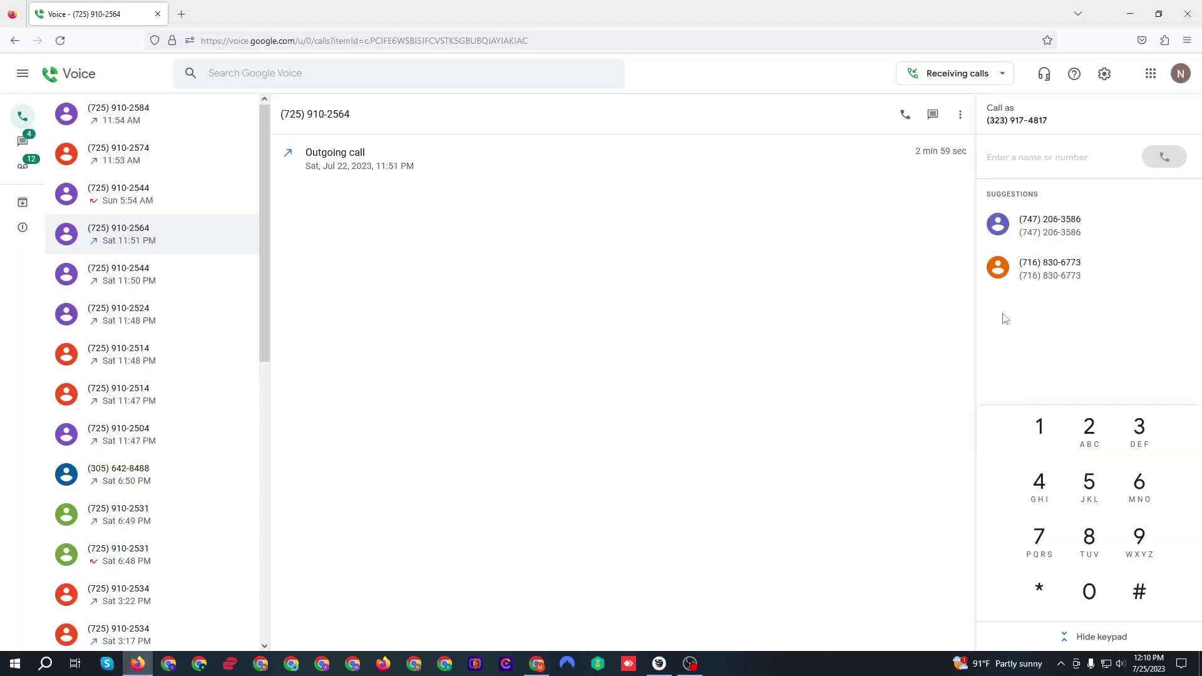
left_click(537, 663)
left_click_drag(457, 282, 631, 288)
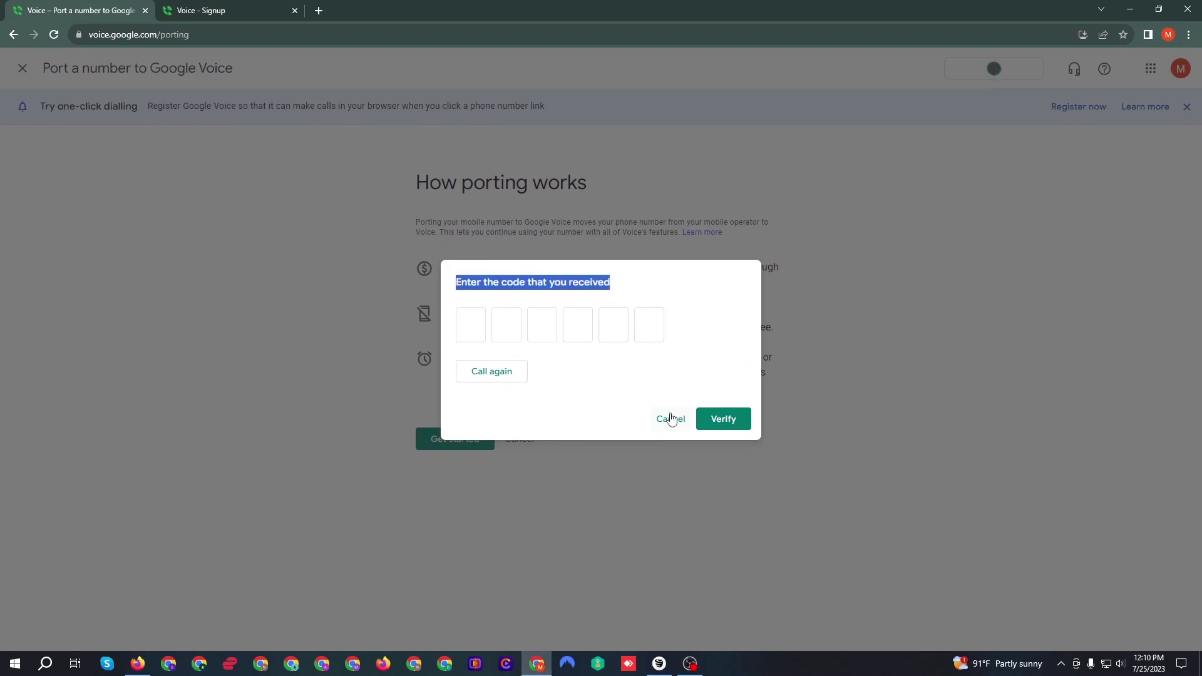
Step: Request another verification call and confirm it, then return to the Voice calling window
left_click(502, 375)
left_click(729, 385)
left_click_drag(455, 291, 646, 300)
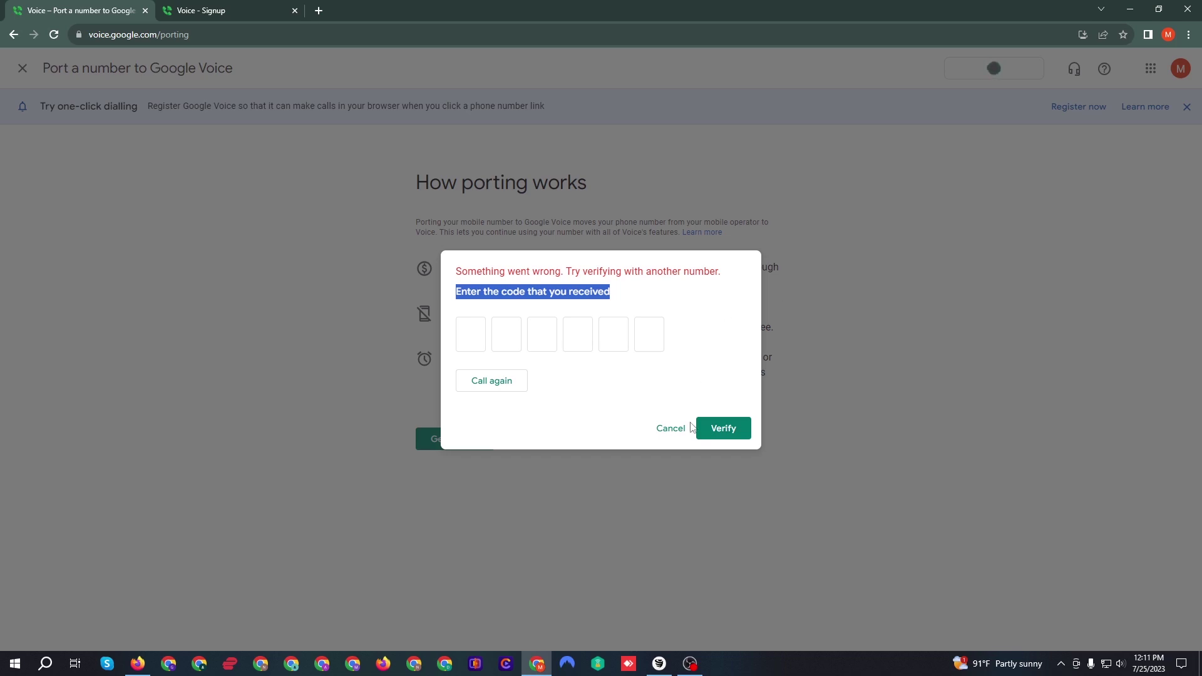
left_click(638, 299)
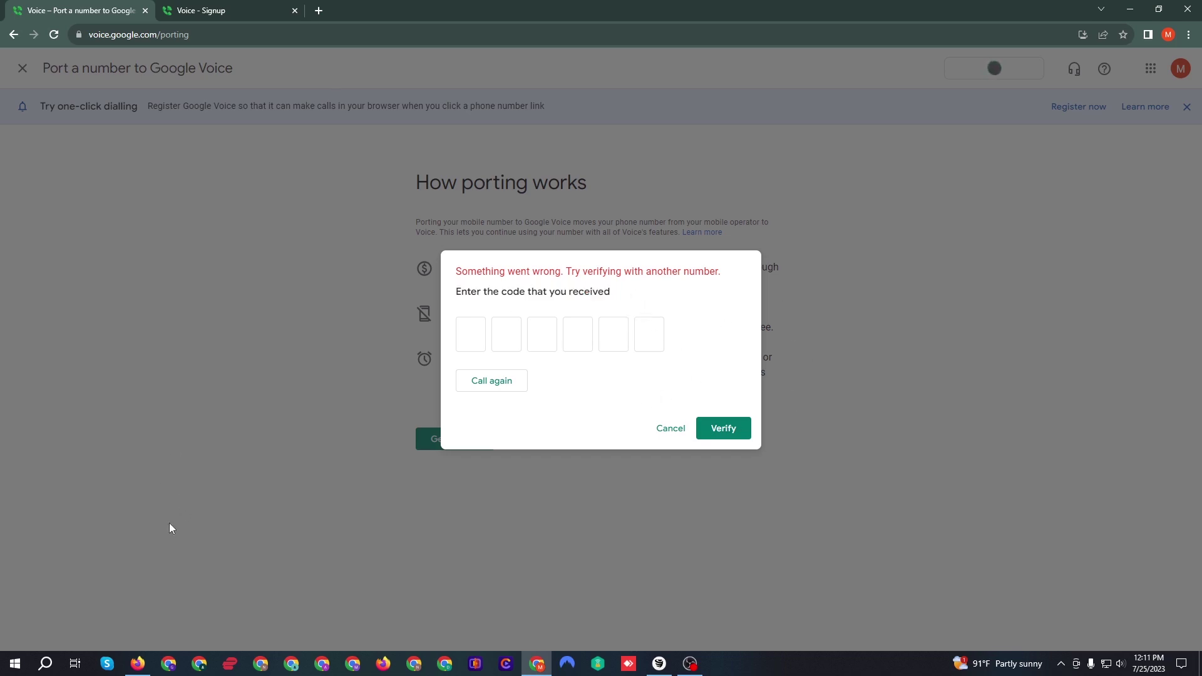
left_click(138, 663)
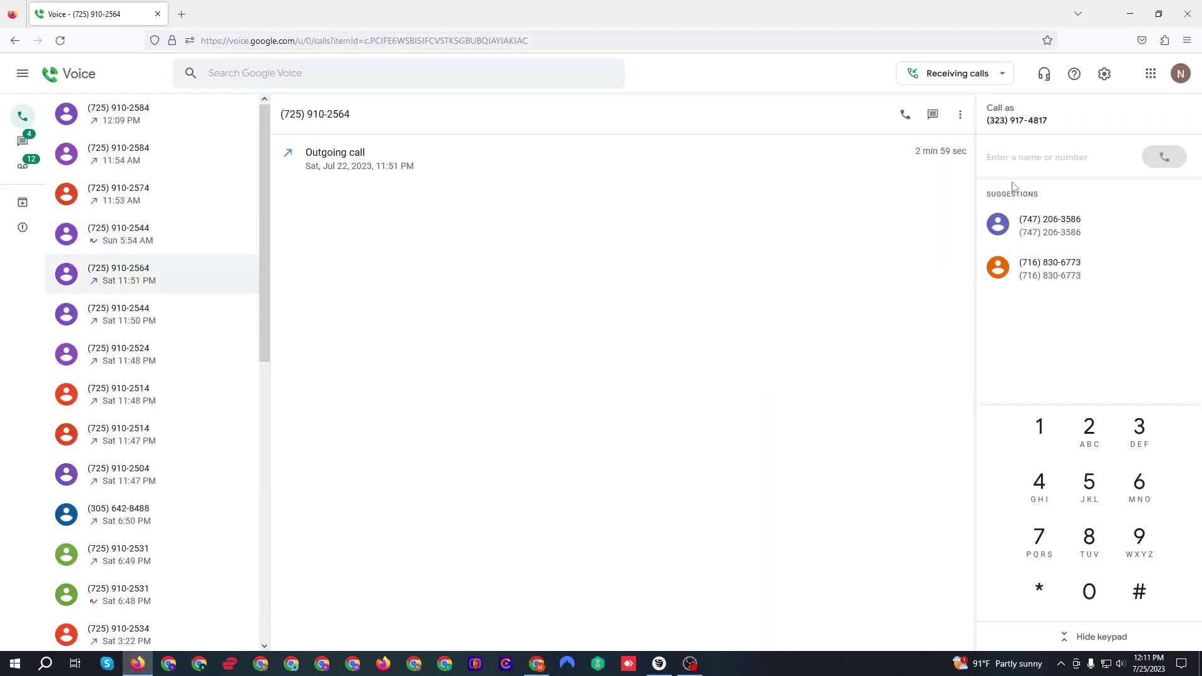
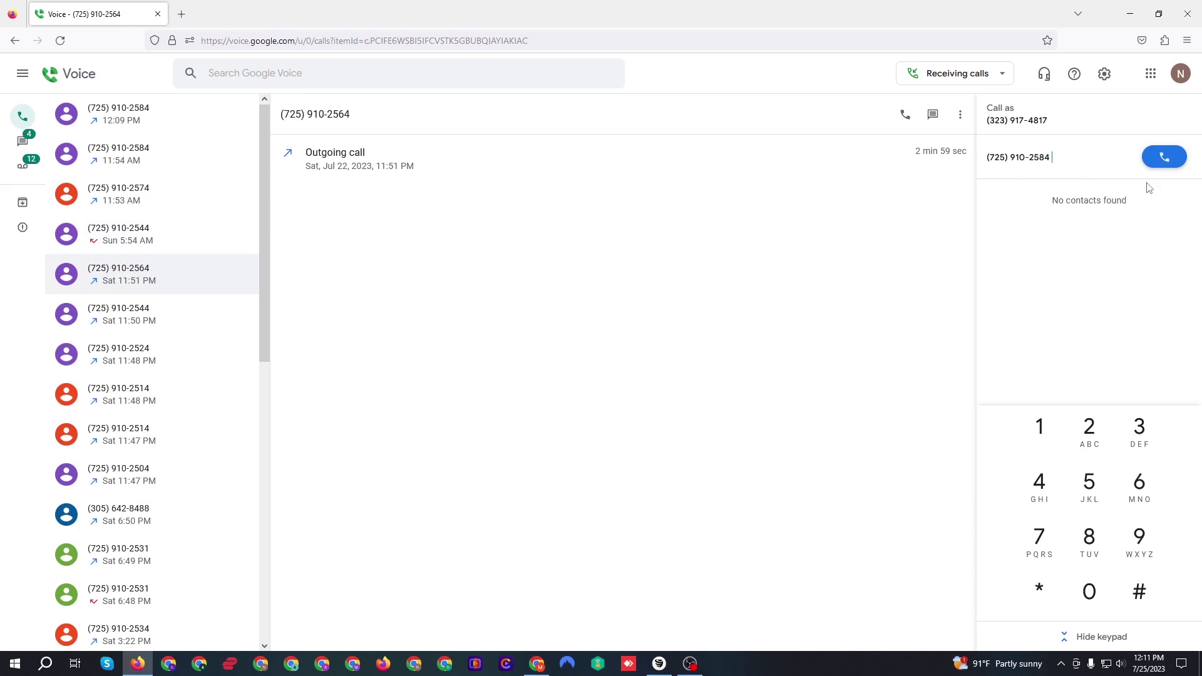
Step: Call the pasted number and key three stars, the ported number's digits and # on the keypad
left_click(1164, 158)
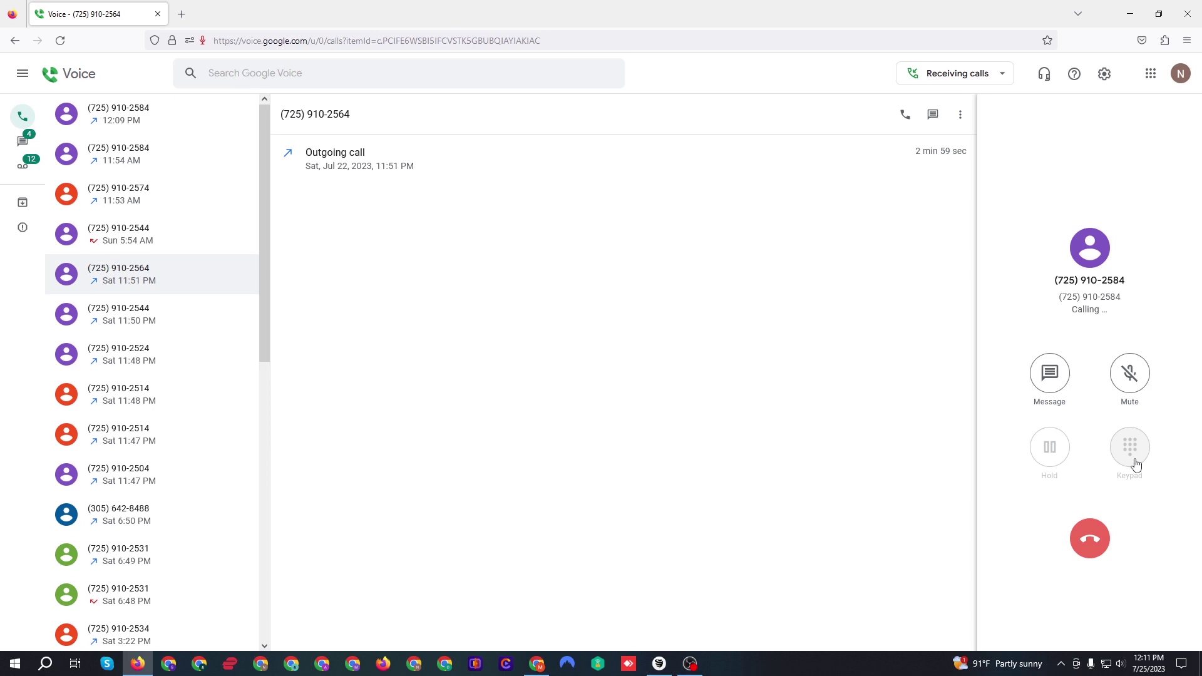
left_click(1130, 457)
double_click(1037, 514)
left_click(1037, 515)
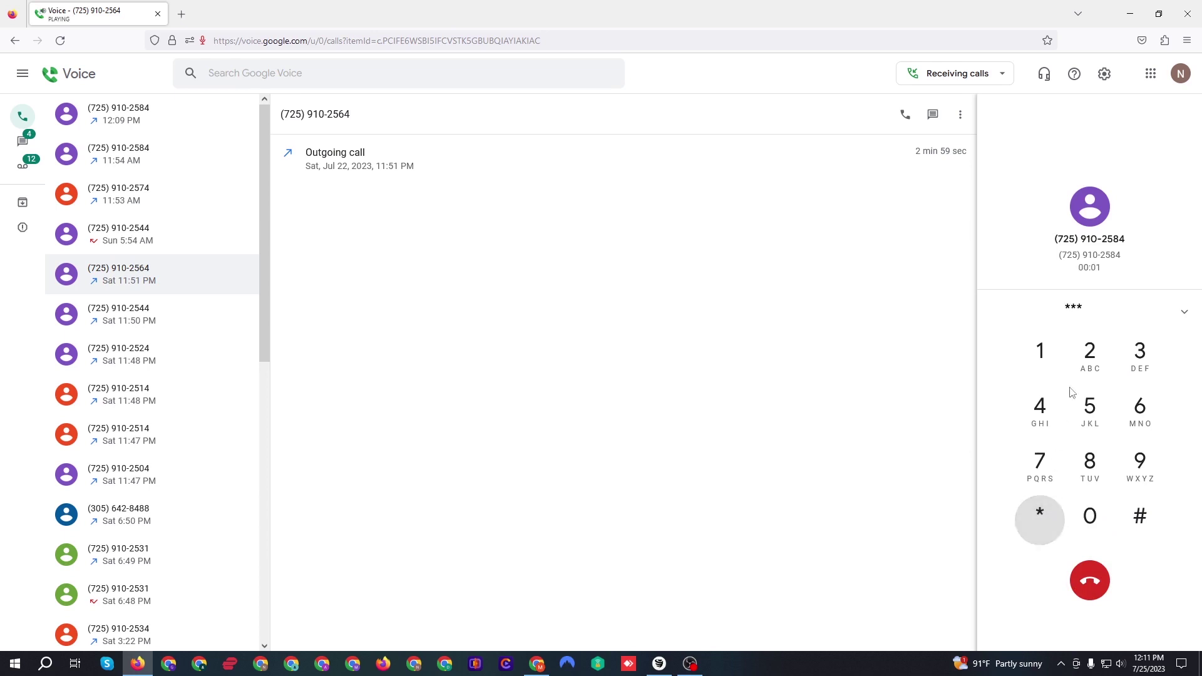
left_click(1039, 464)
left_click(1090, 354)
left_click(1089, 410)
left_click(1140, 463)
left_click(1047, 374)
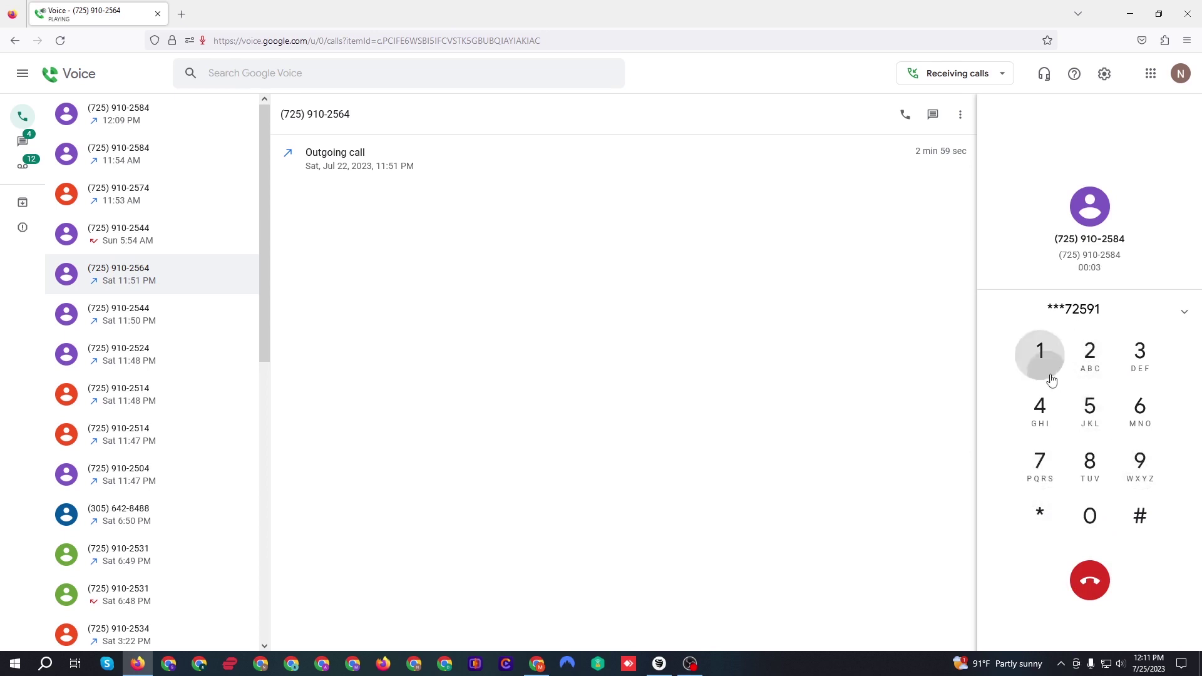
left_click(1090, 514)
left_click(1088, 356)
left_click(1088, 408)
left_click(1089, 463)
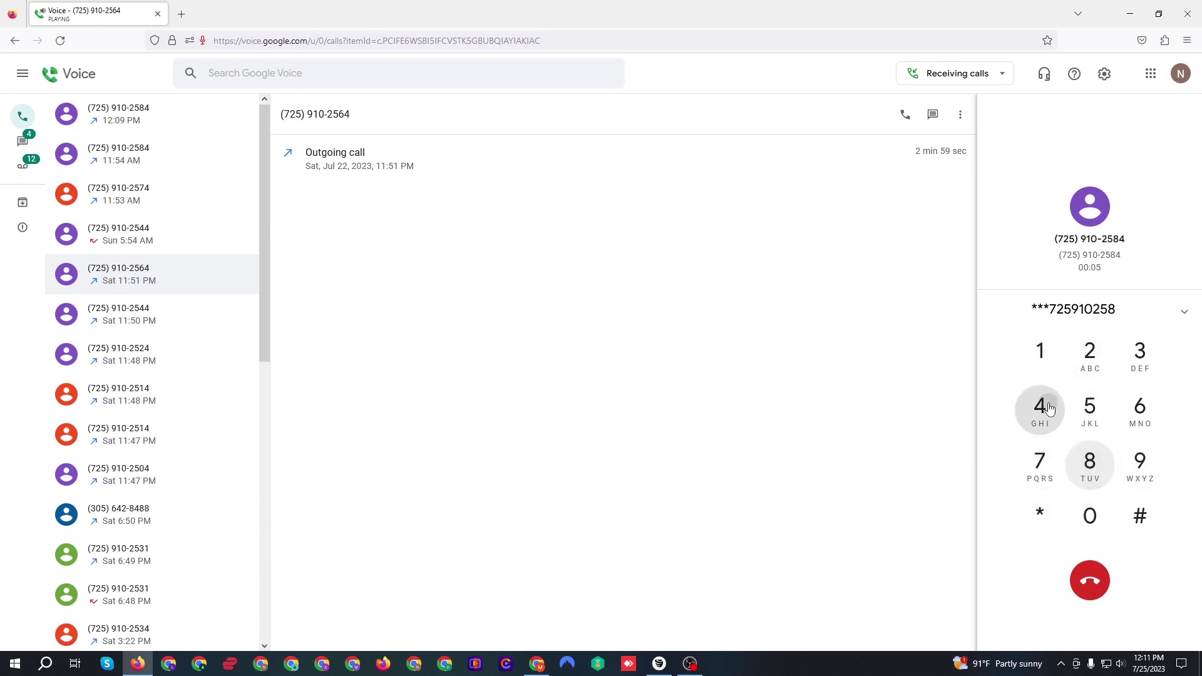
left_click(1049, 408)
left_click(1140, 517)
Step: Key in the four code digits, then go back to the porting code dialog
left_click(1044, 457)
left_click(1090, 354)
left_click(1039, 408)
left_click(1089, 354)
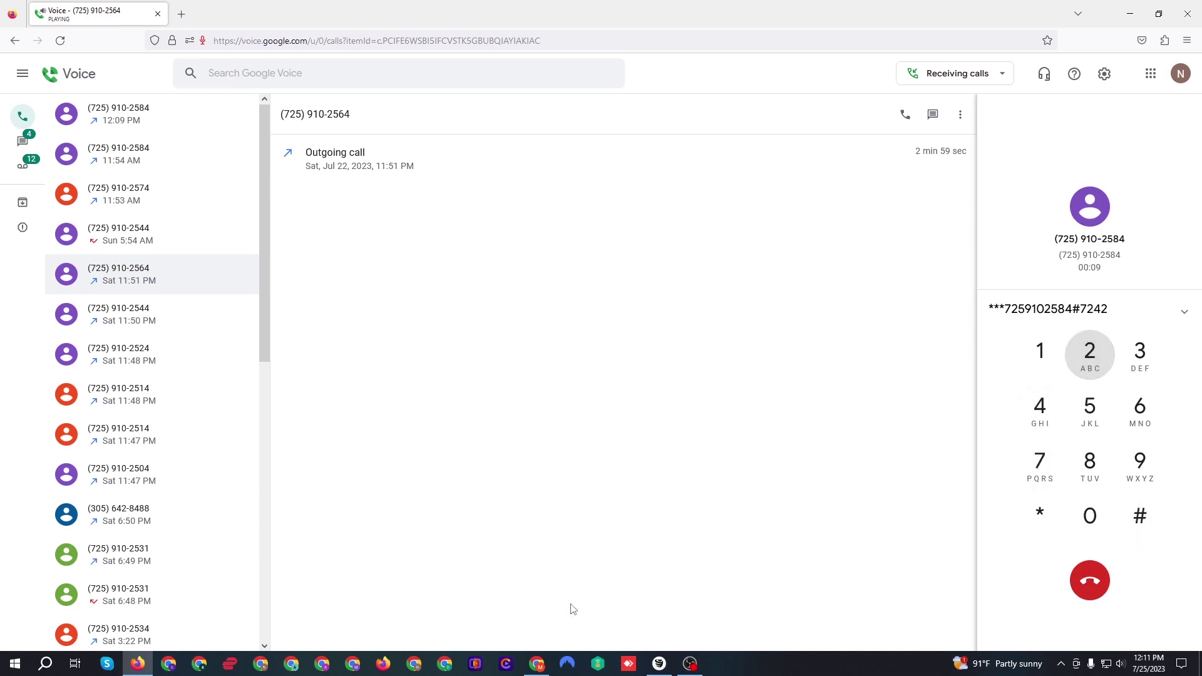
left_click(537, 664)
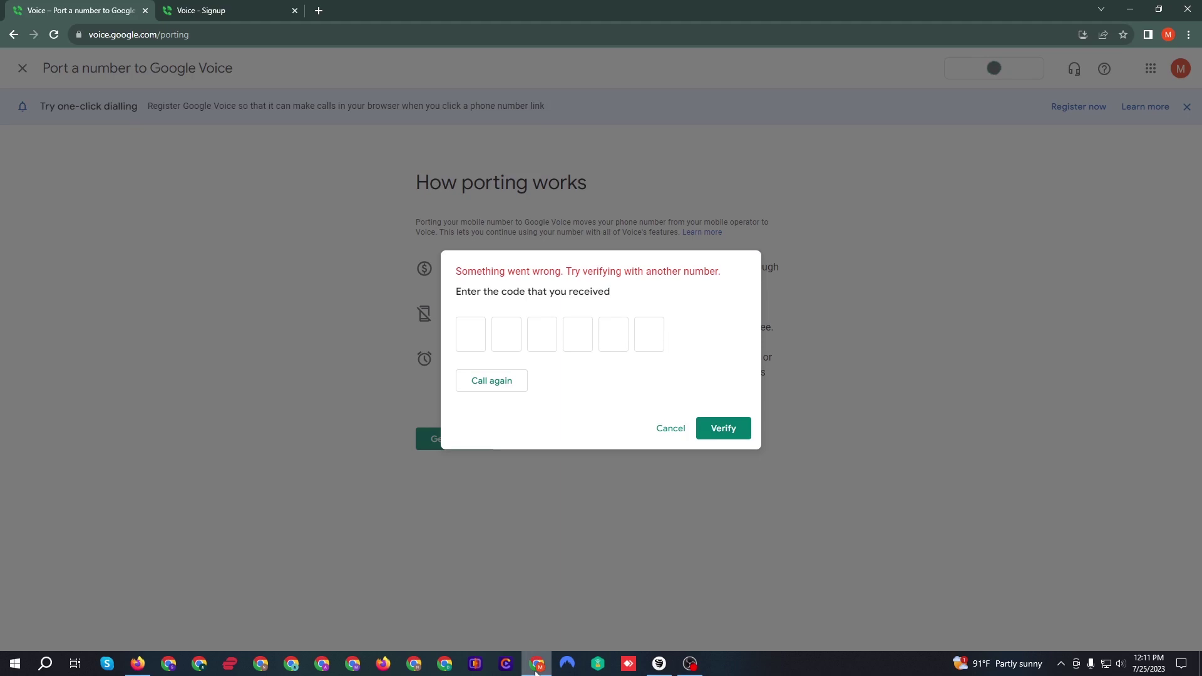
Step: Adjust the volume and type the received verification code into the porting dialog's code boxes
key("XF86AudioLowerVolume")
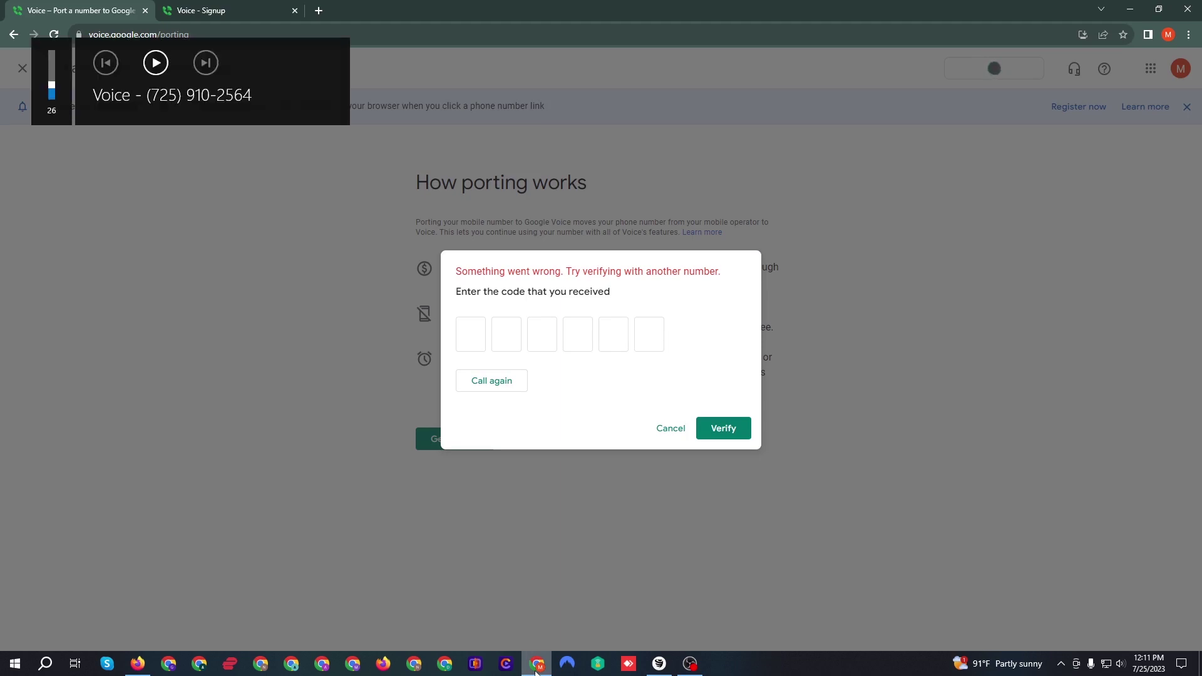
key("XF86AudioRaiseVolume")
key("XF86AudioRaiseVolume")
left_click(475, 334)
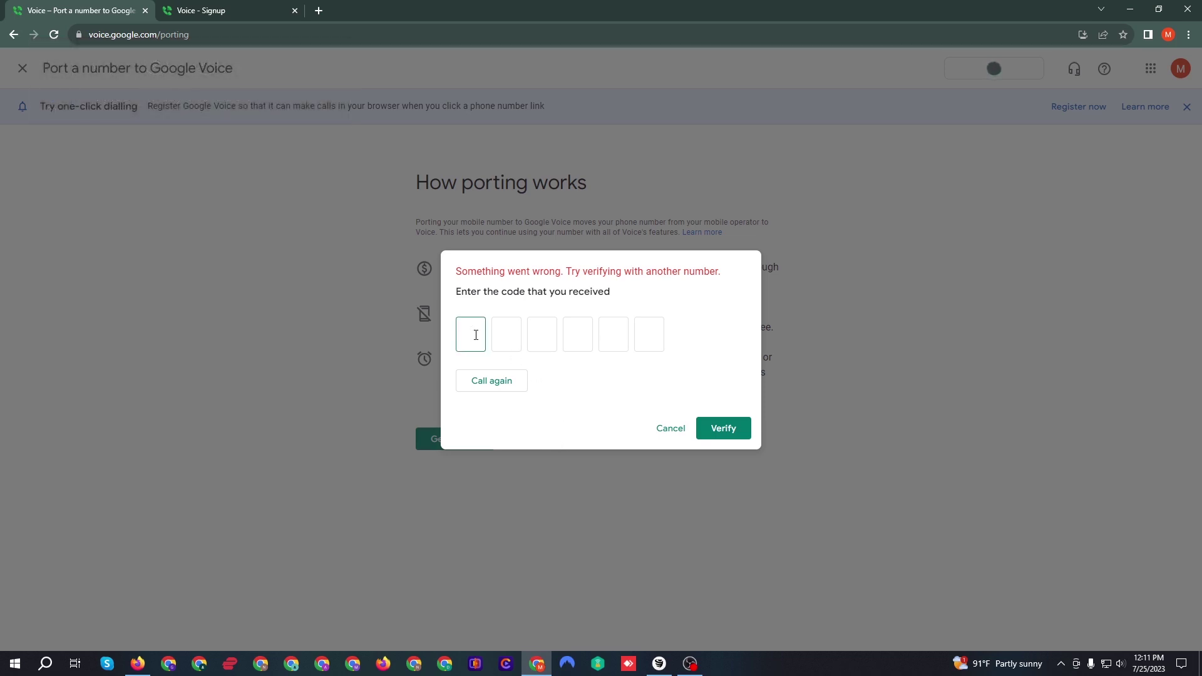
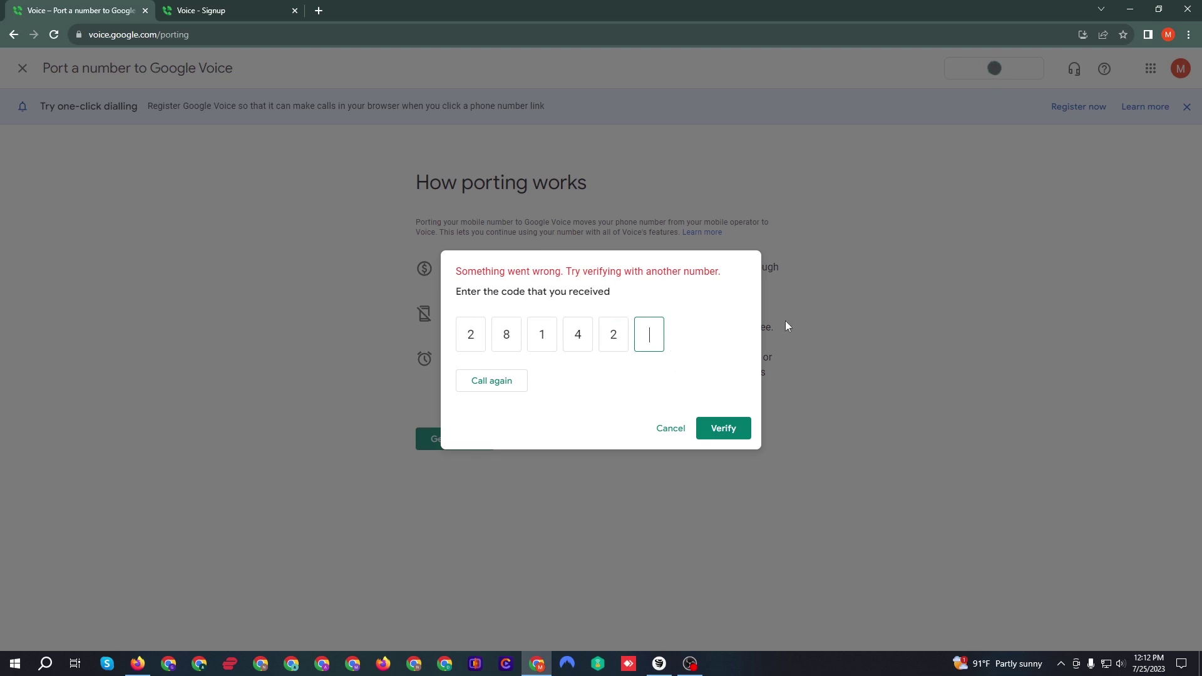